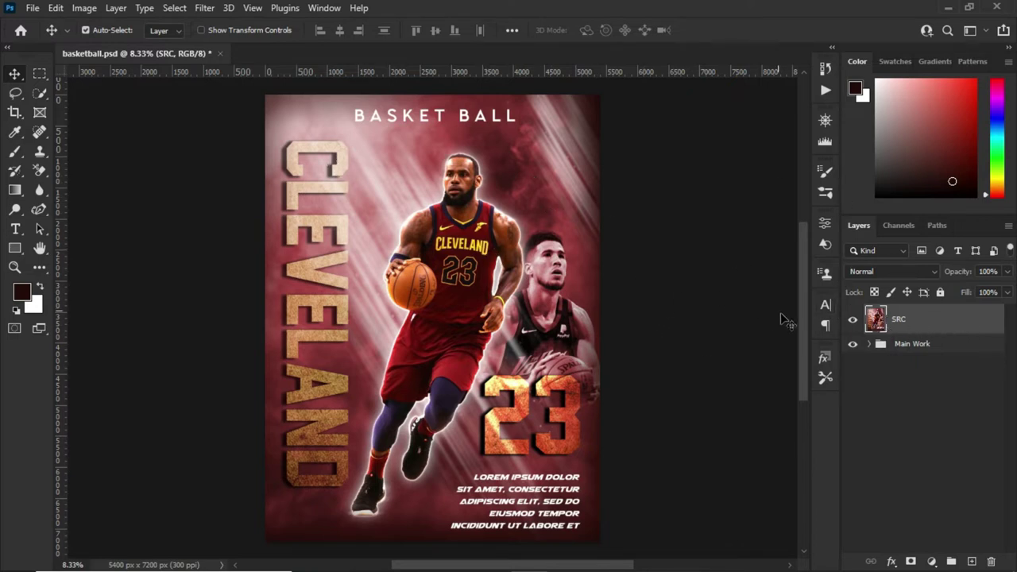
Step: Hide the SRC finished-poster layer above the Main Work group to reveal the blank canvas
{"action": "left_click", "coordinate": [895, 350]}
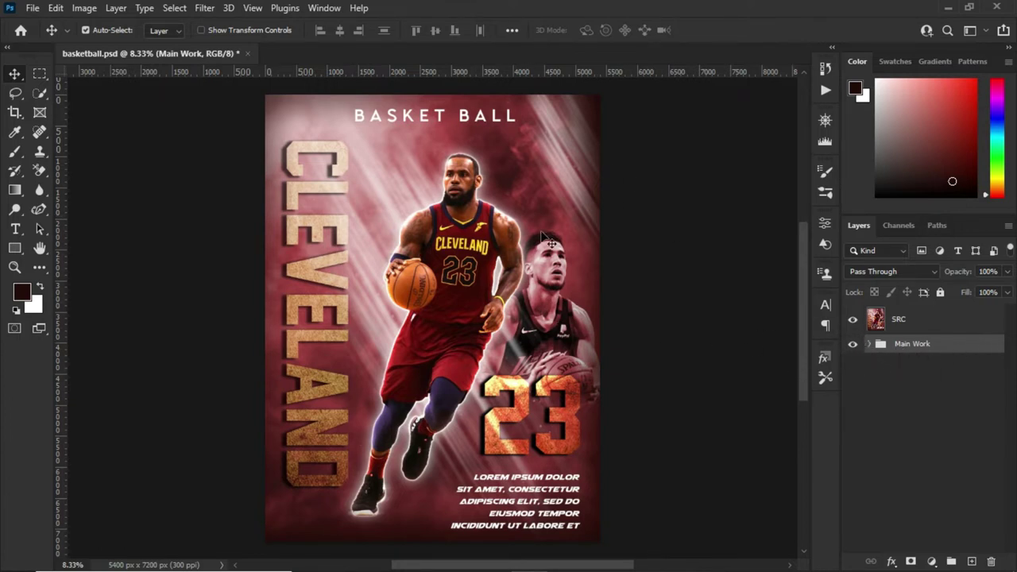
{"action": "left_click", "coordinate": [931, 325]}
{"action": "left_click", "coordinate": [855, 323]}
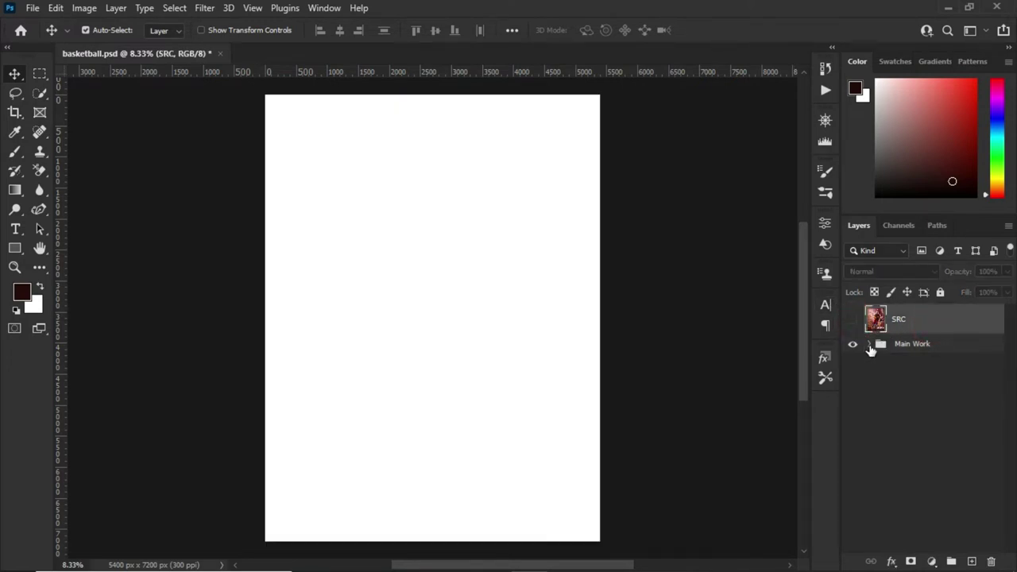
Step: Expand the Main Work group, select BG and toggle Lock All on and off
{"action": "left_click", "coordinate": [870, 345]}
{"action": "left_click_drag", "start_coordinate": [1008, 348], "coordinate": [1014, 528]}
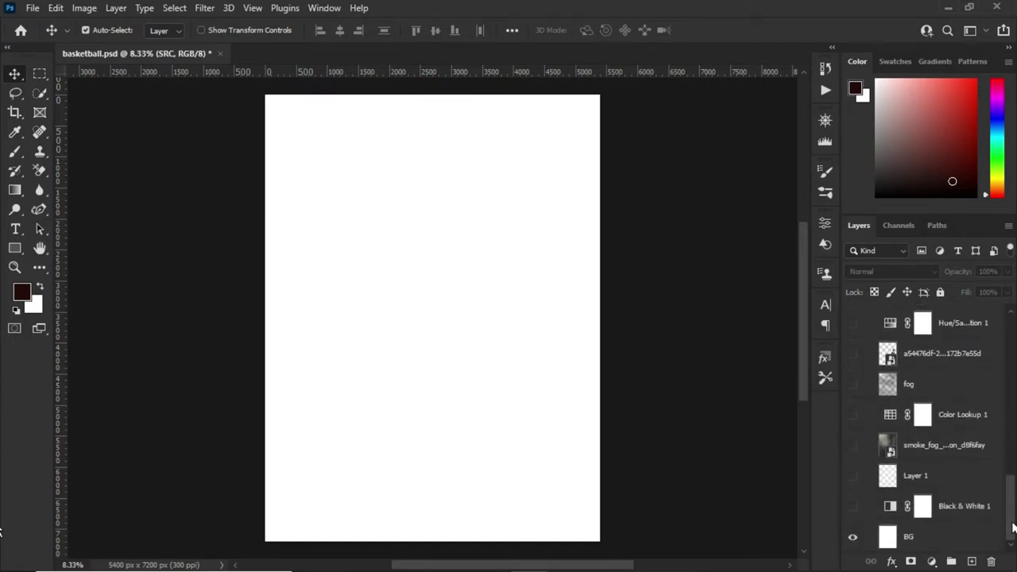
{"action": "left_click", "coordinate": [924, 538]}
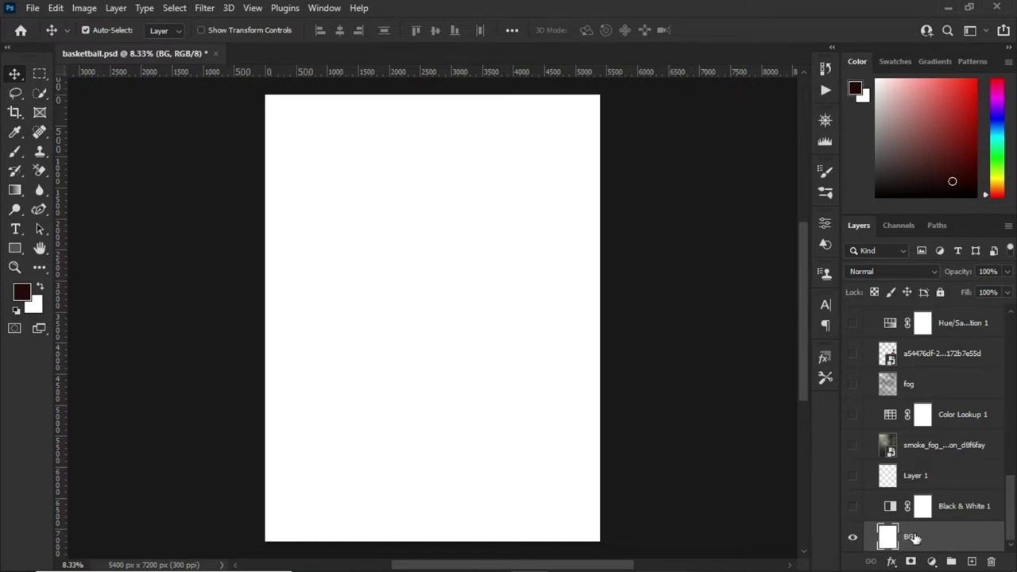
{"action": "left_click", "coordinate": [940, 292]}
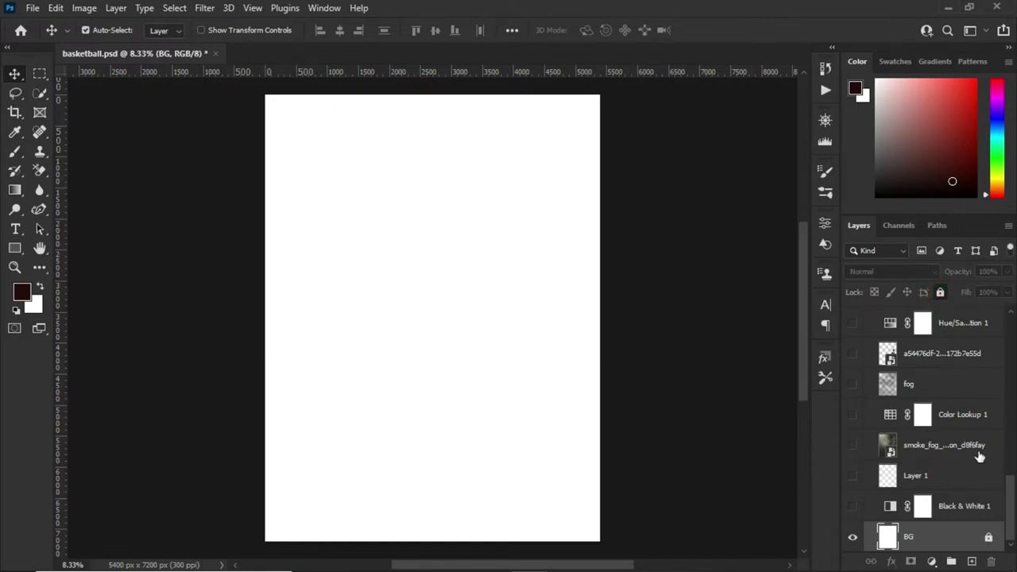
{"action": "left_click", "coordinate": [943, 293]}
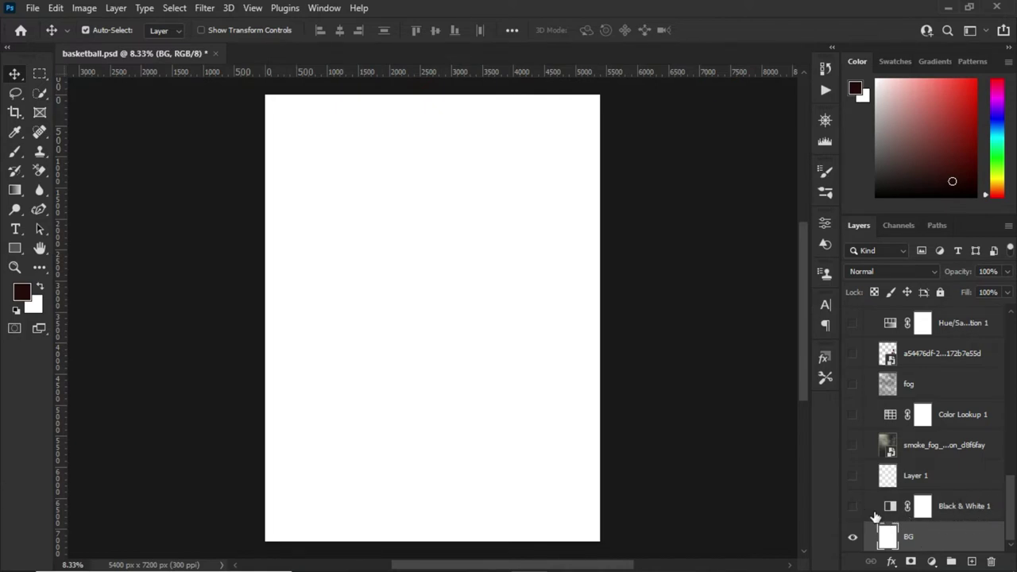
{"action": "left_click", "coordinate": [963, 510]}
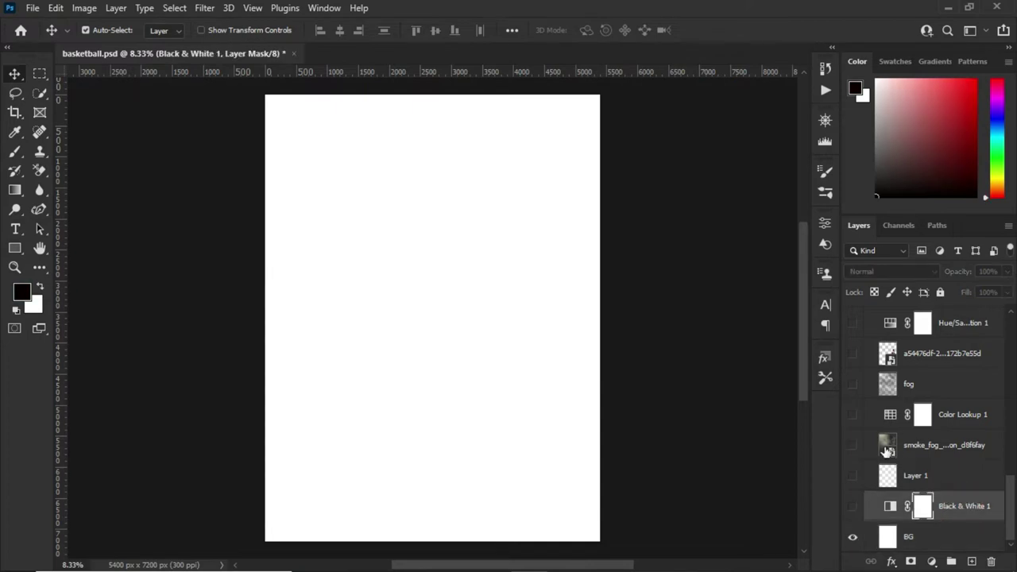
Step: Make the smoke_fog and fog layers visible and check their blending
{"action": "left_click", "coordinate": [853, 446]}
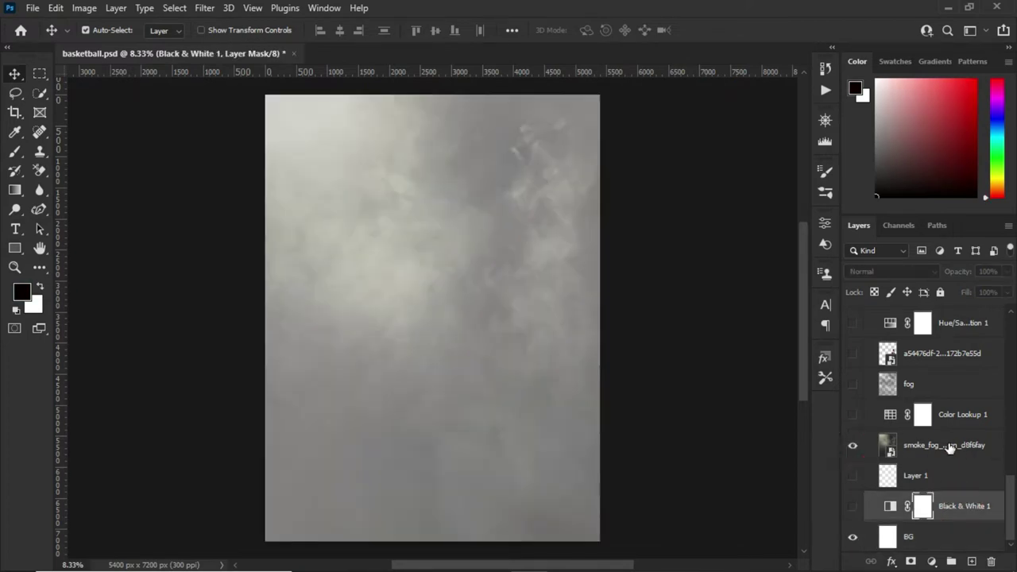
{"action": "left_click", "coordinate": [950, 449]}
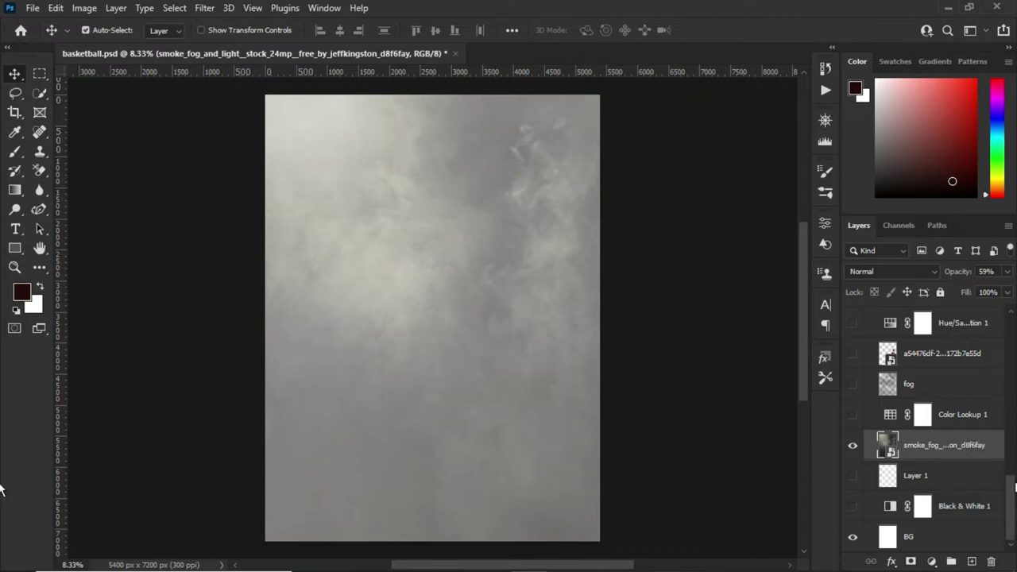
{"action": "mouse_move", "coordinate": [1012, 492]}
{"action": "left_mouse_down"}
{"action": "mouse_move", "coordinate": [1012, 455]}
{"action": "mouse_move", "coordinate": [1010, 491]}
{"action": "left_mouse_up"}
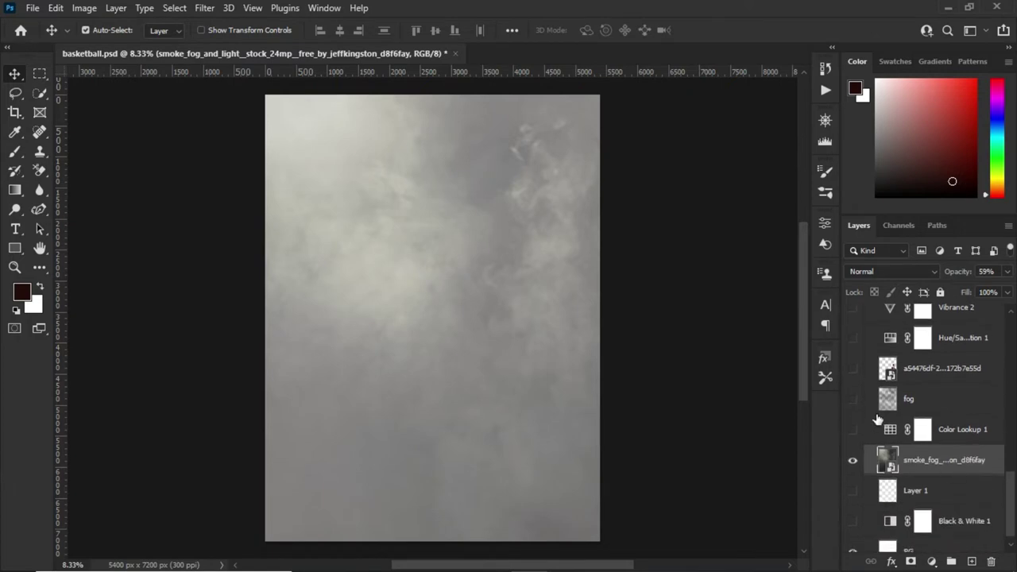
{"action": "left_click", "coordinate": [853, 400]}
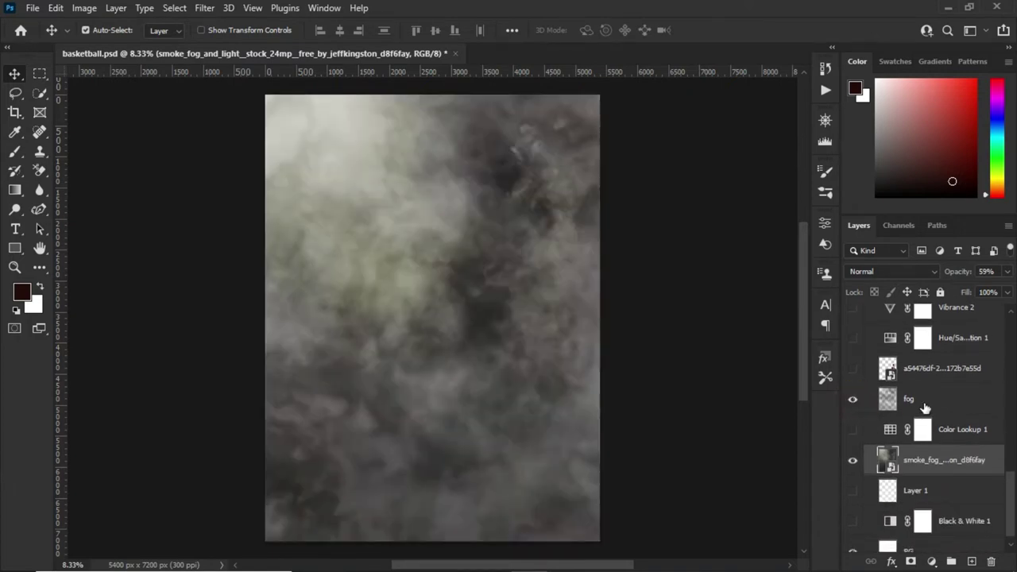
{"action": "left_click", "coordinate": [923, 407]}
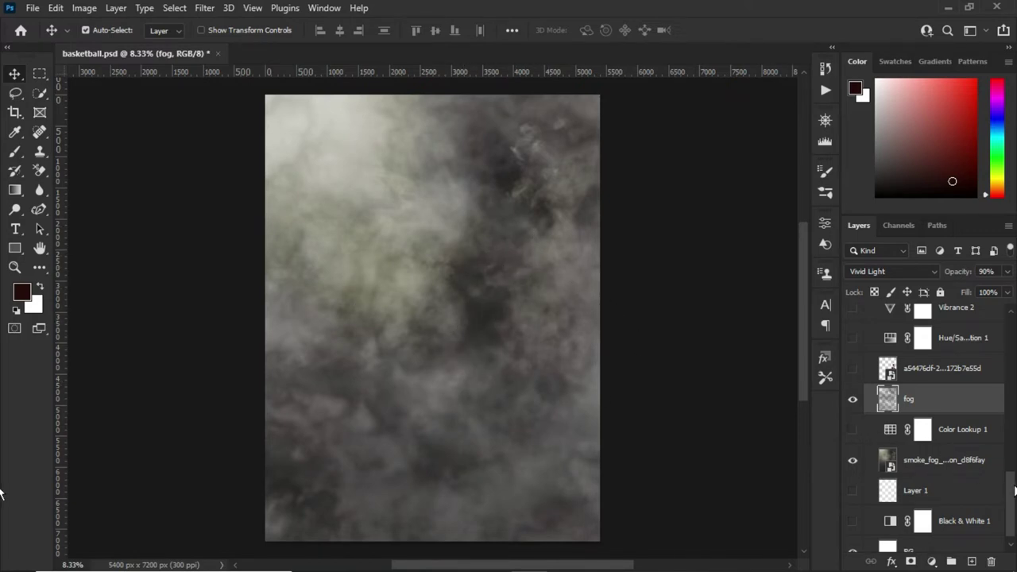
{"action": "left_click_drag", "start_coordinate": [1010, 489], "coordinate": [1012, 500]}
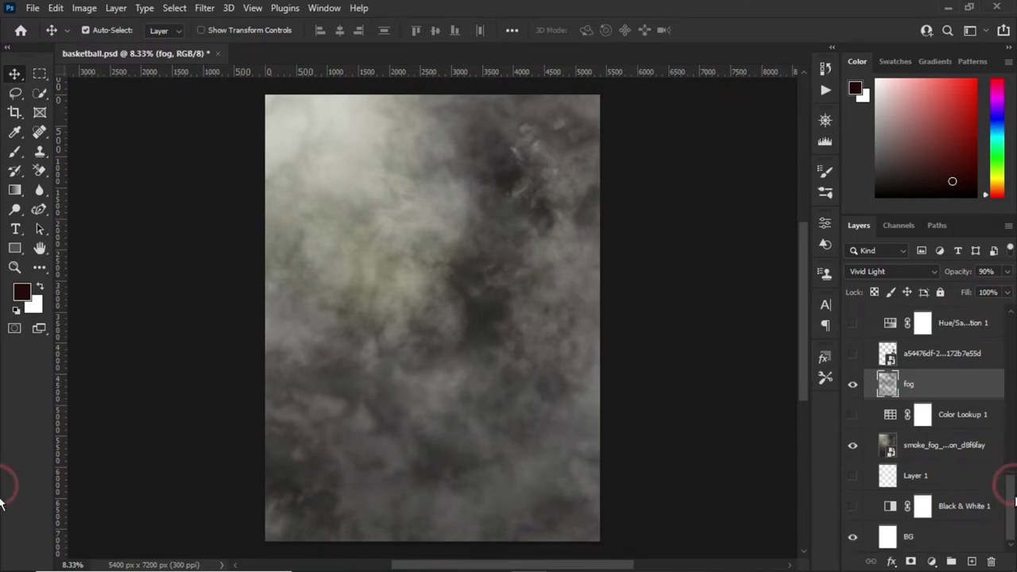
Step: Turn on the Black & White 1 adjustment and bring up its Properties
{"action": "left_click", "coordinate": [852, 511]}
{"action": "left_click", "coordinate": [922, 508]}
{"action": "double_click", "coordinate": [890, 507]}
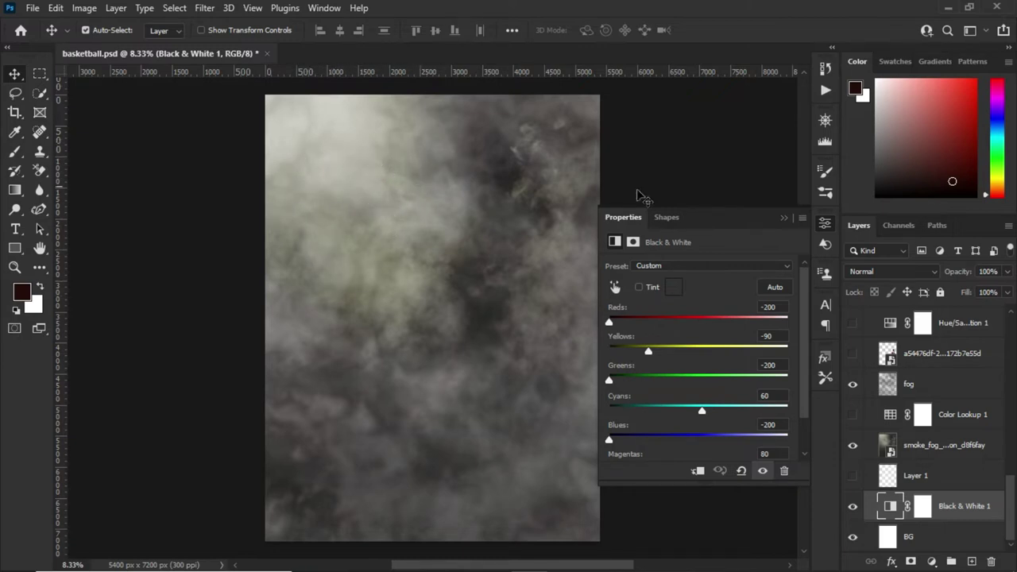
Step: Collapse Properties and switch on the Color Lookup 1 warm grade
{"action": "left_click", "coordinate": [783, 219]}
{"action": "left_click", "coordinate": [954, 476]}
{"action": "scroll", "coordinate": [953, 477], "scroll_direction": "up", "scroll_amount": 1}
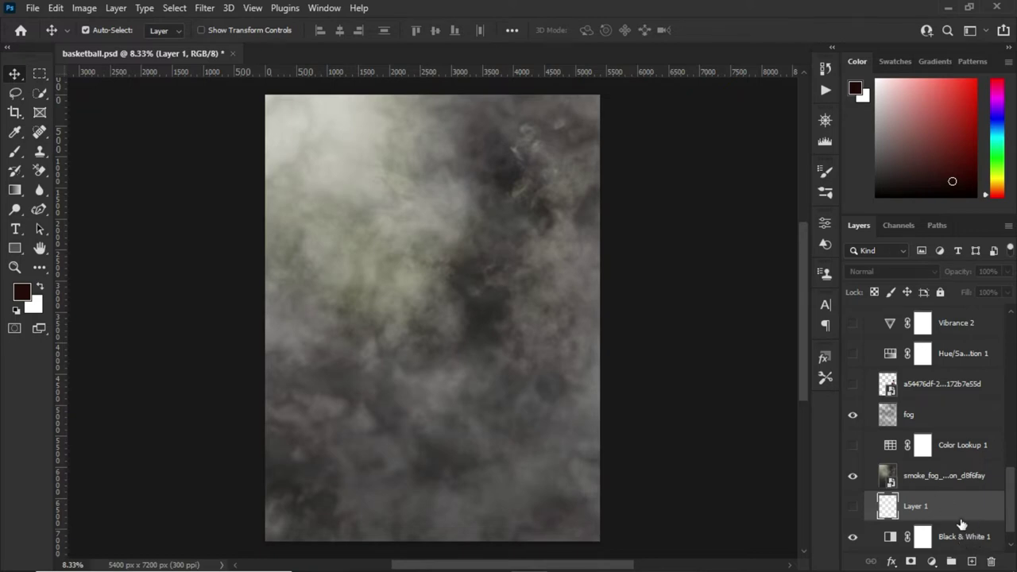
{"action": "left_click", "coordinate": [941, 454]}
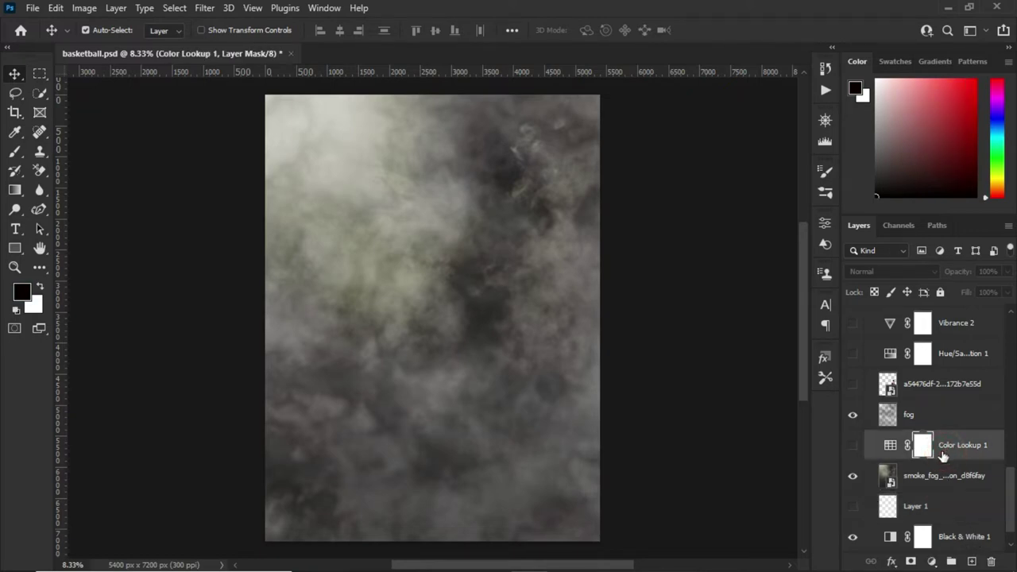
{"action": "left_click", "coordinate": [853, 446]}
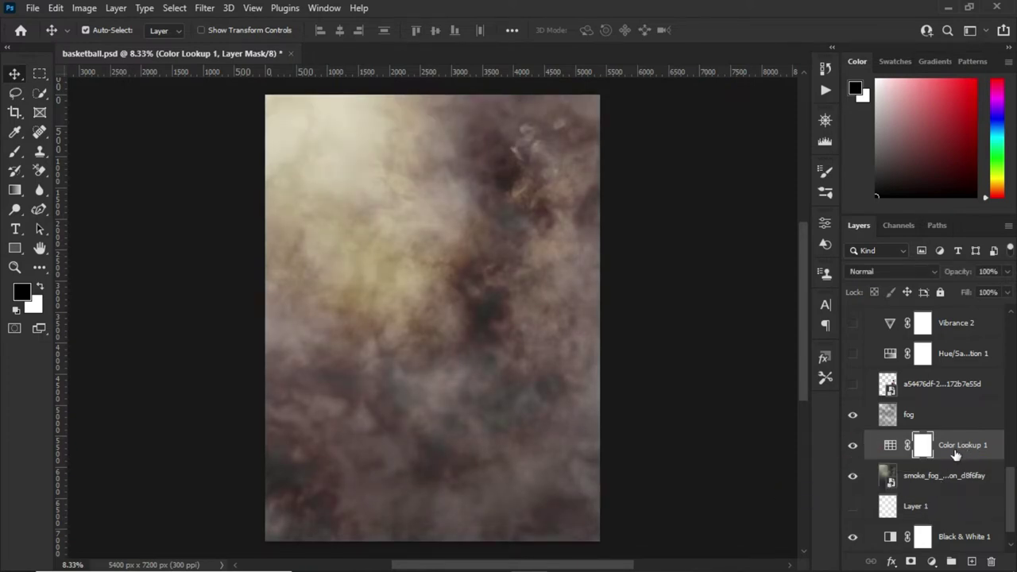
Step: Add a trial Color Lookup adjustment without choosing a LUT, then delete Color Lookup 2
{"action": "left_click", "coordinate": [932, 561]}
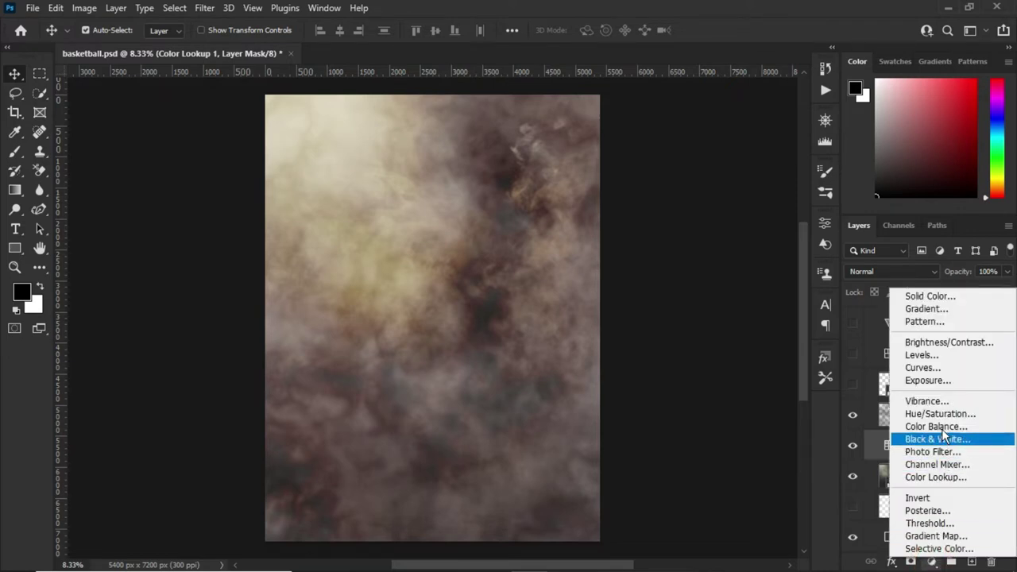
{"action": "left_click", "coordinate": [948, 475]}
{"action": "left_click", "coordinate": [723, 267]}
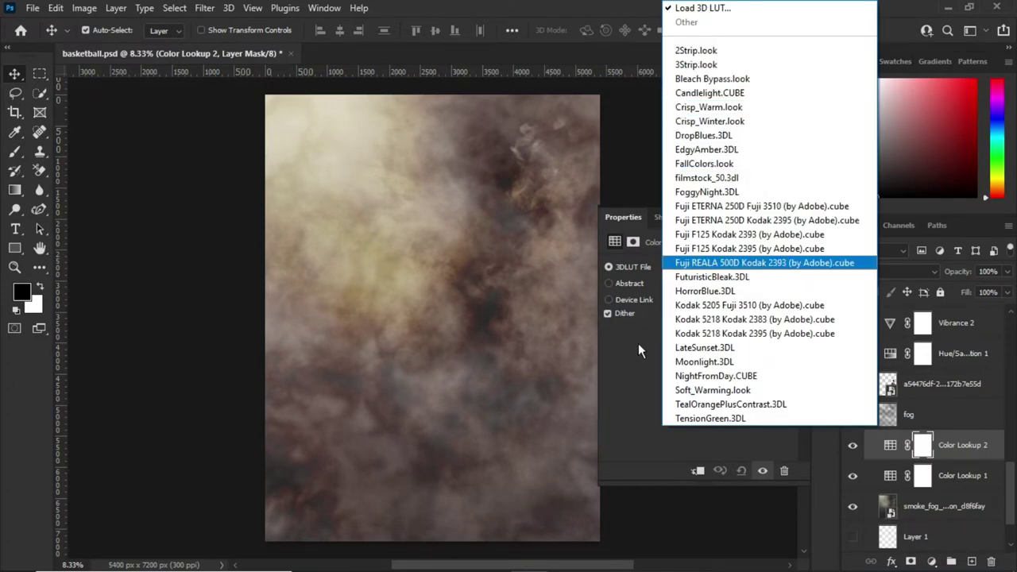
{"action": "left_click", "coordinate": [614, 429]}
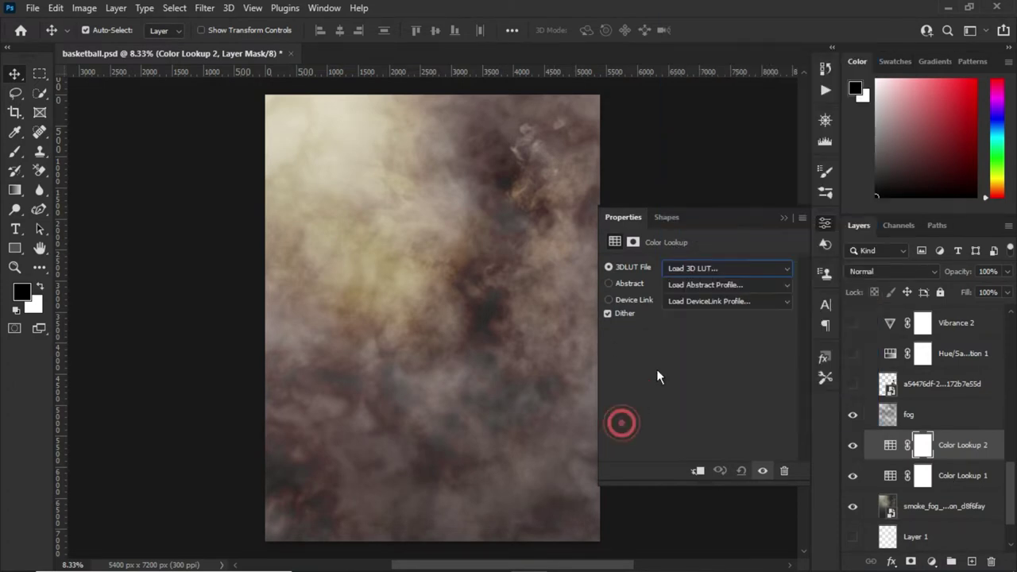
{"action": "left_click", "coordinate": [782, 215]}
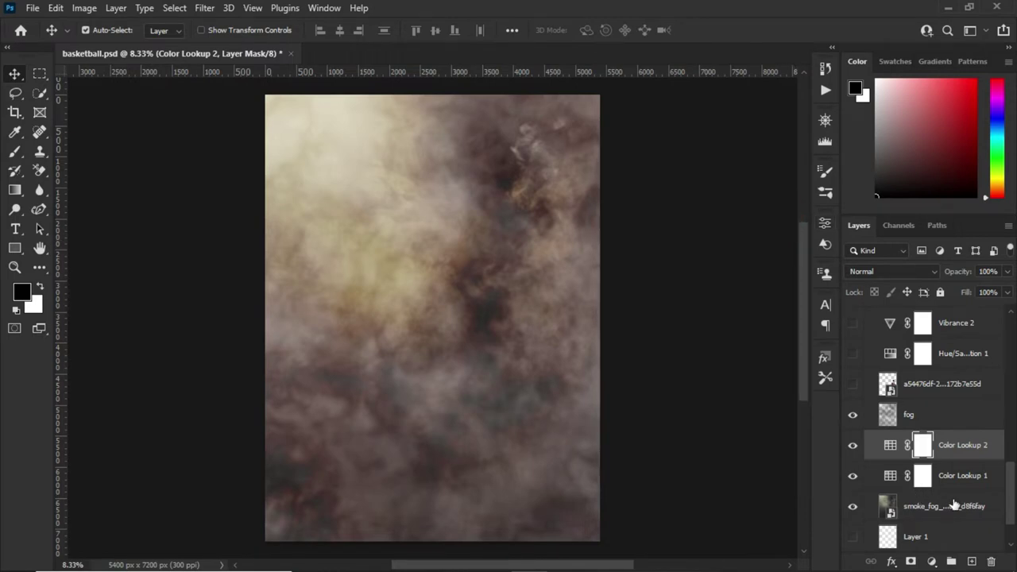
{"action": "left_click", "coordinate": [993, 562]}
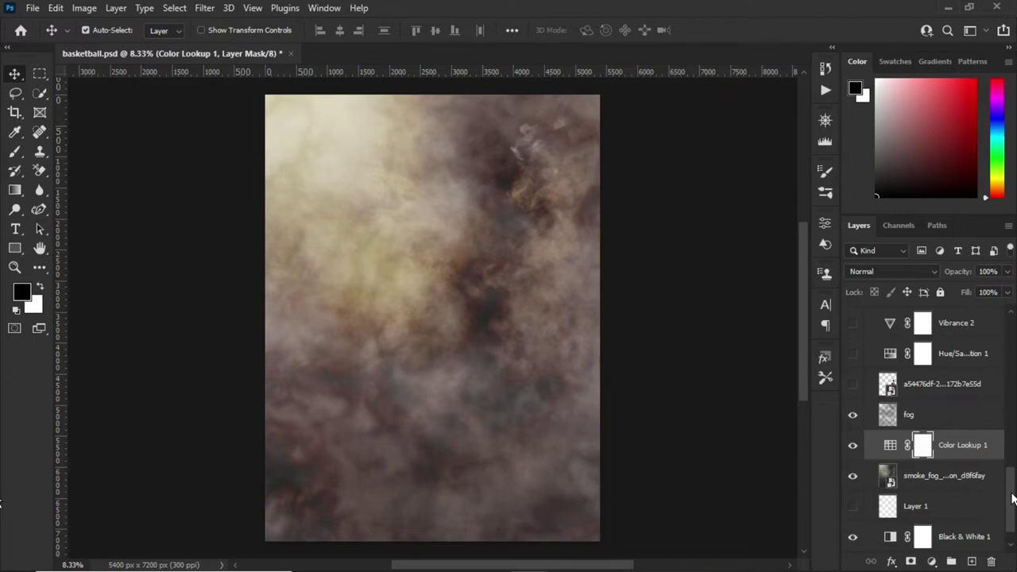
{"action": "scroll", "coordinate": [1011, 487], "scroll_direction": "up", "scroll_amount": 2}
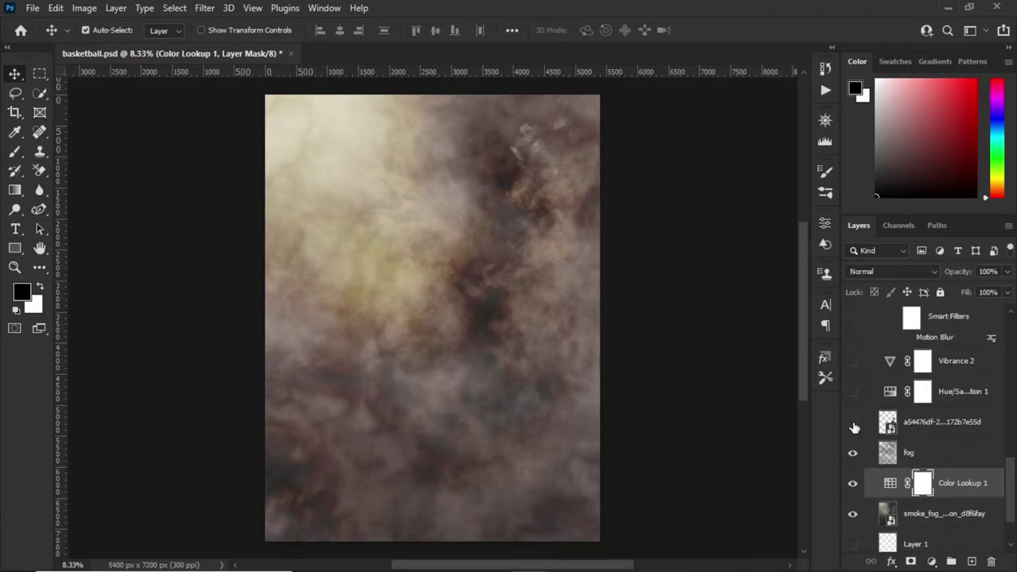
Step: Turn on Hue/Saturation 1 to redden the background and review its settings
{"action": "left_click", "coordinate": [852, 391]}
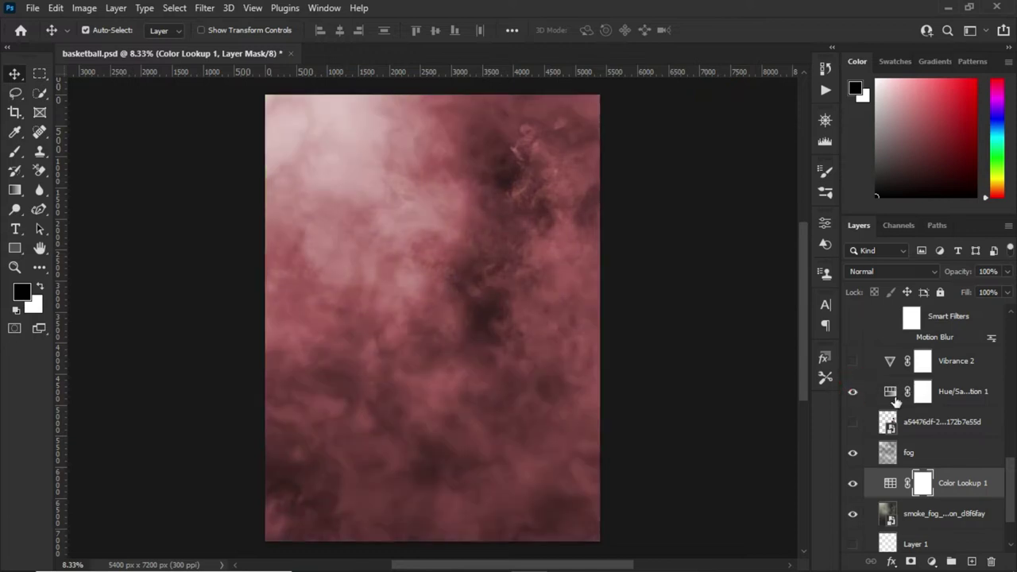
{"action": "left_click", "coordinate": [958, 391]}
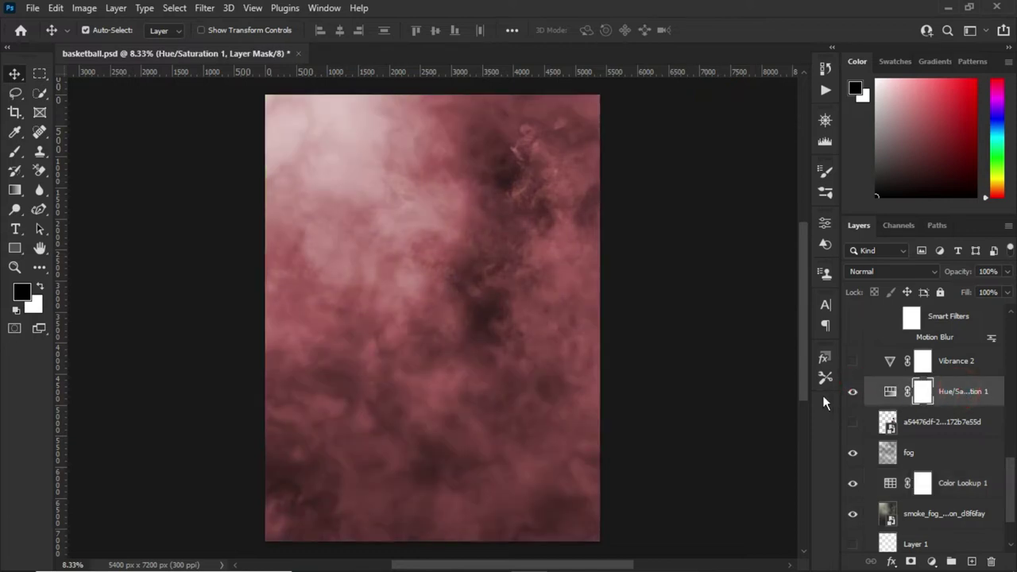
{"action": "double_click", "coordinate": [890, 392]}
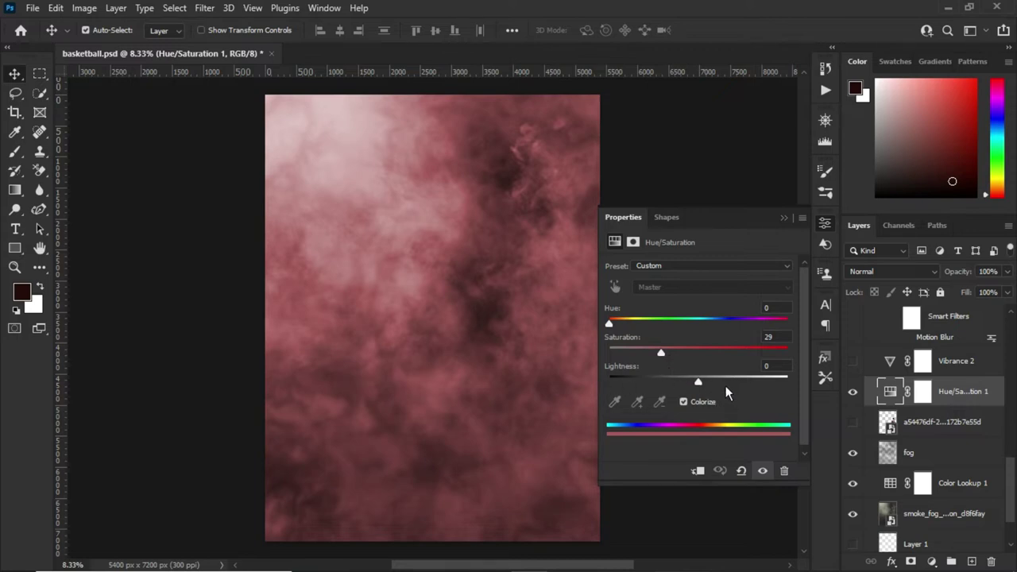
{"action": "left_click", "coordinate": [783, 219]}
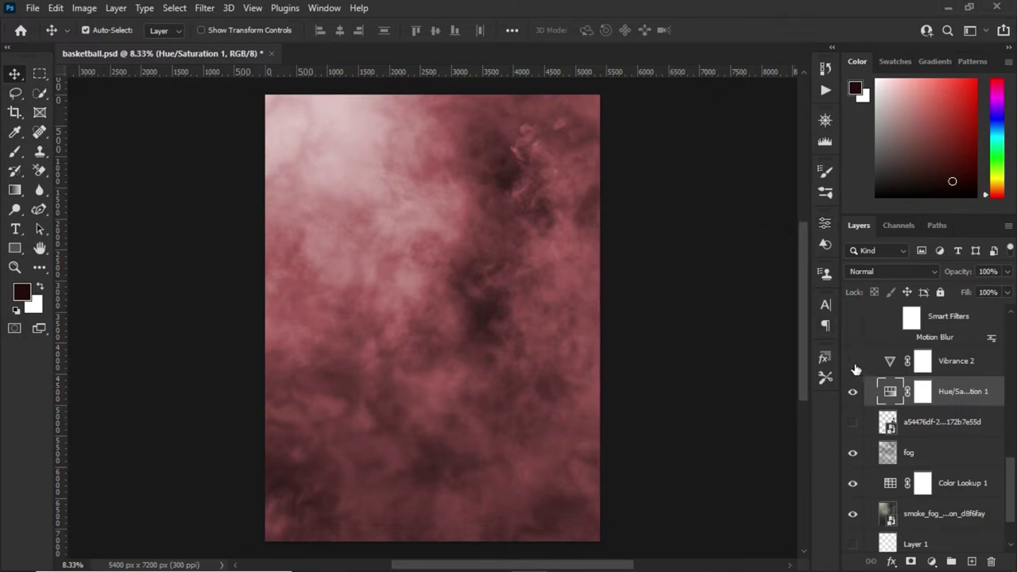
Step: Turn on Vibrance 2 and confirm its Vibrance is +100
{"action": "left_click", "coordinate": [853, 362]}
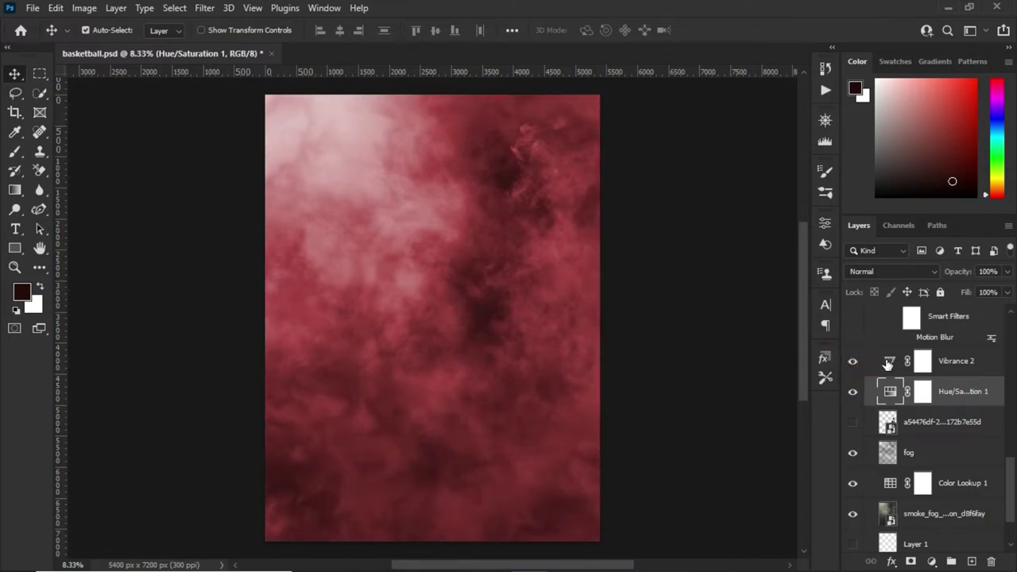
{"action": "left_click", "coordinate": [888, 363]}
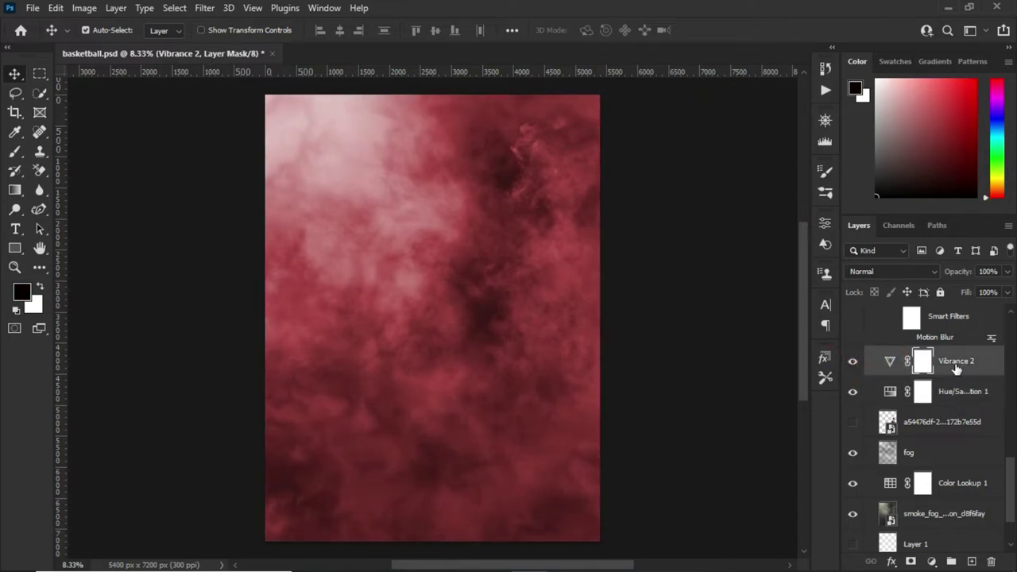
{"action": "double_click", "coordinate": [885, 365]}
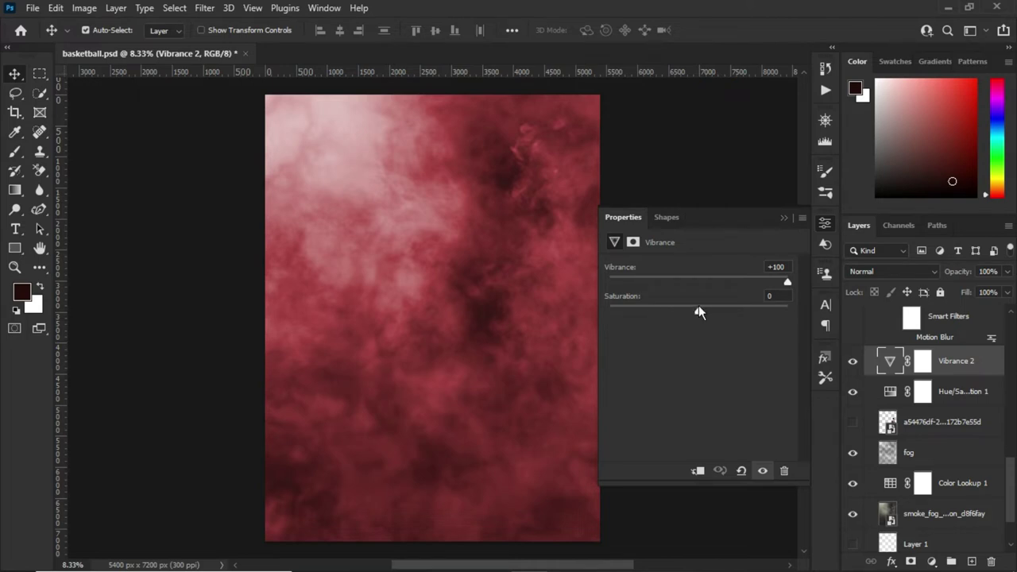
{"action": "left_click", "coordinate": [783, 219]}
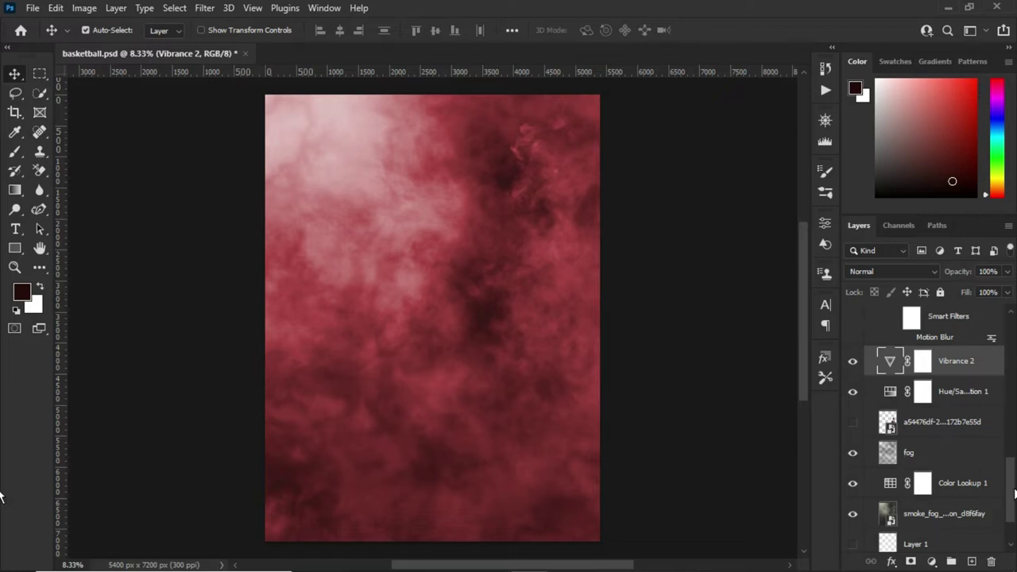
{"action": "left_click_drag", "start_coordinate": [1010, 494], "coordinate": [1009, 497]}
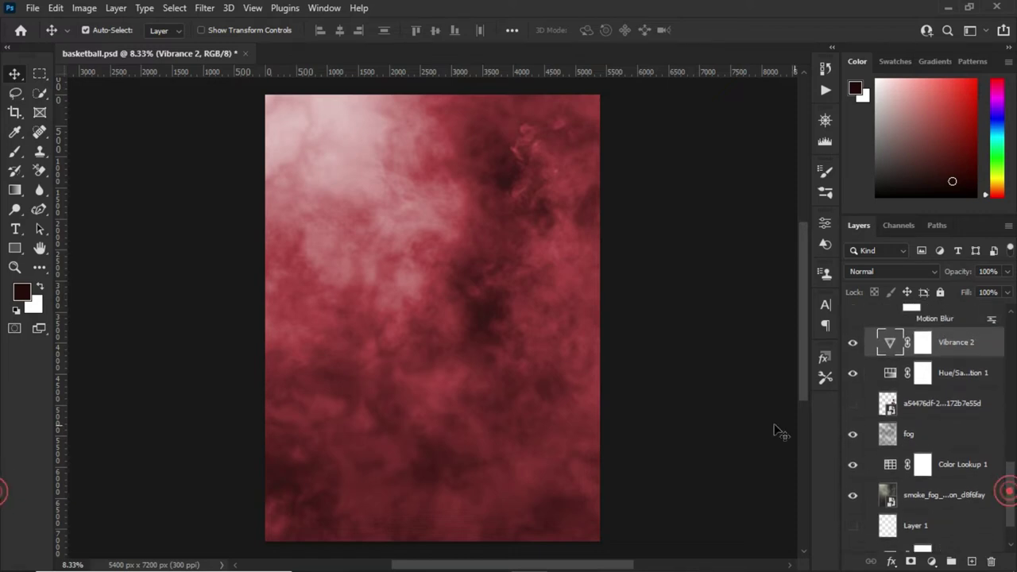
Step: Show the a54476df player photo, undo a trial move, and keep it below Hue/Saturation
{"action": "left_click", "coordinate": [906, 403]}
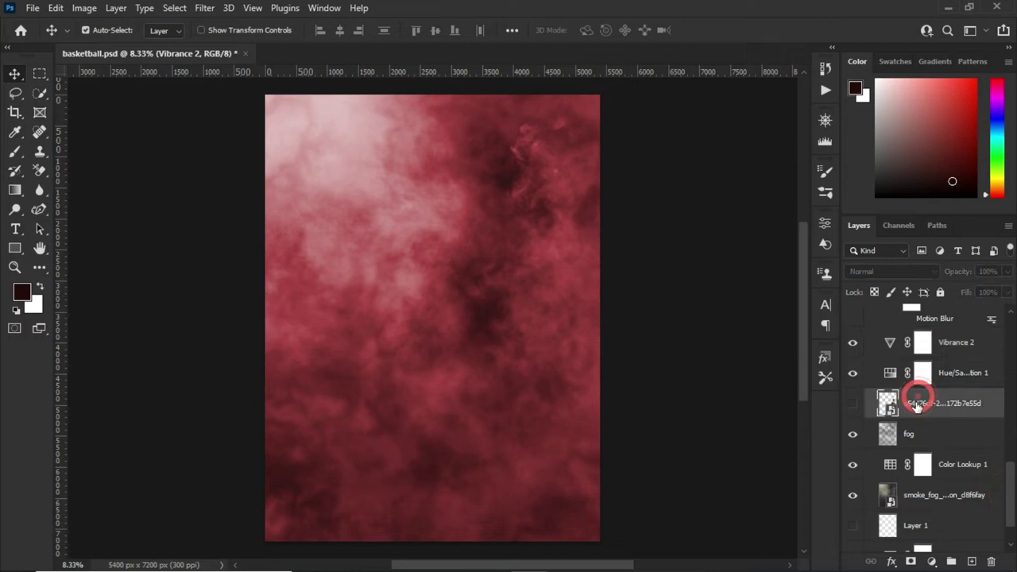
{"action": "left_click", "coordinate": [851, 407]}
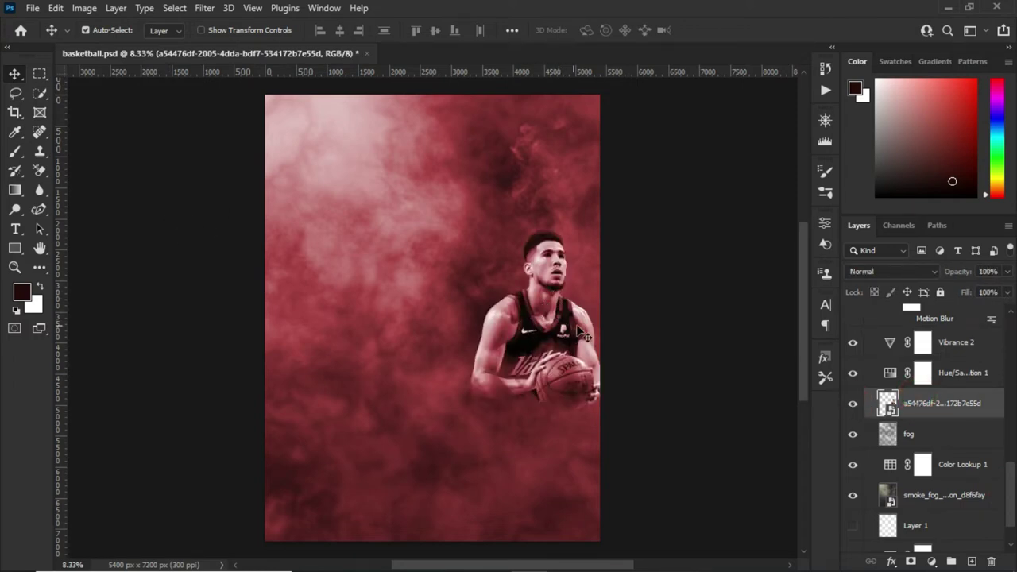
{"action": "left_click_drag", "start_coordinate": [926, 406], "coordinate": [940, 311]}
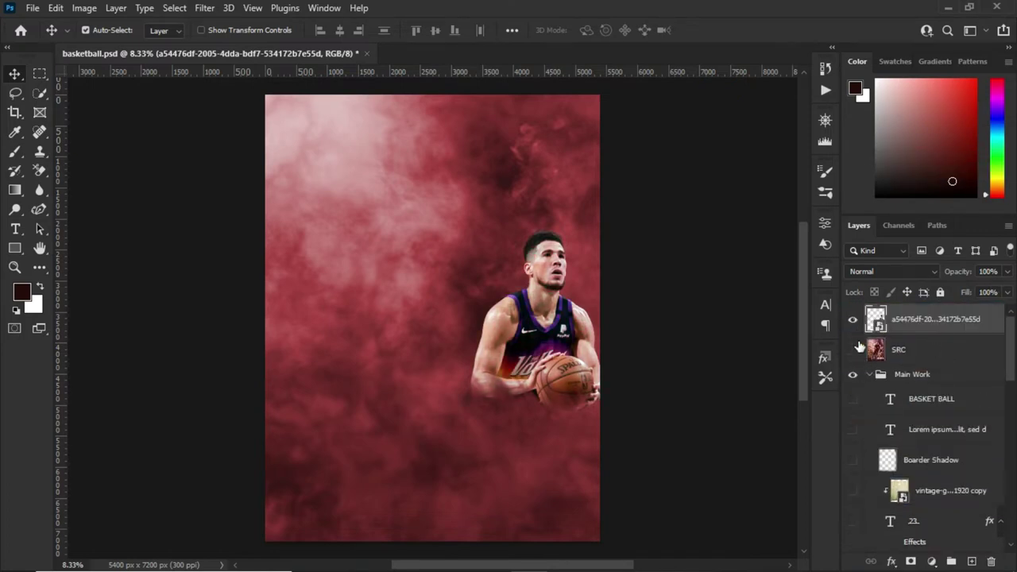
{"action": "left_click_drag", "start_coordinate": [552, 302], "coordinate": [428, 293]}
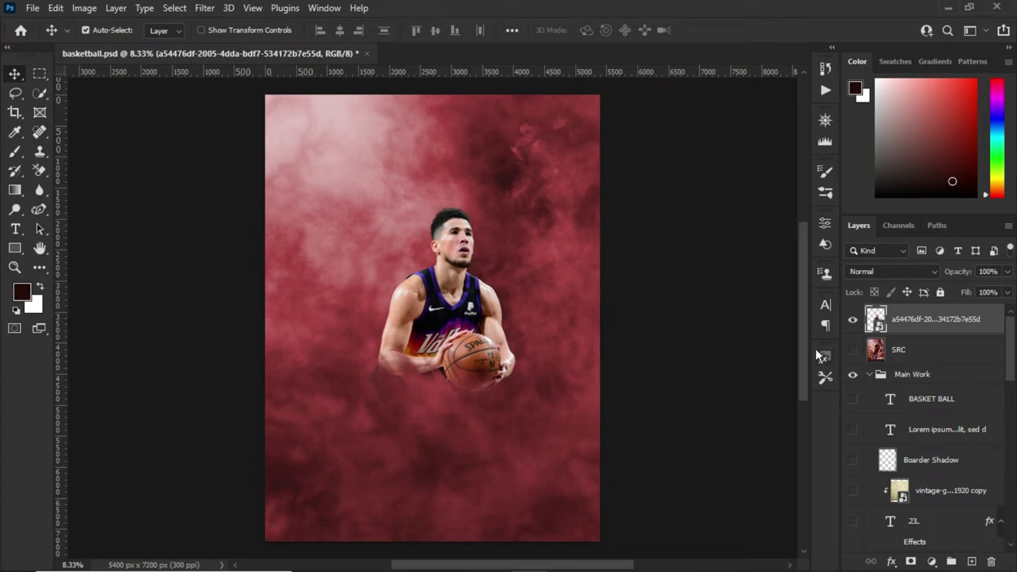
{"action": "key", "text": "ctrl+z"}
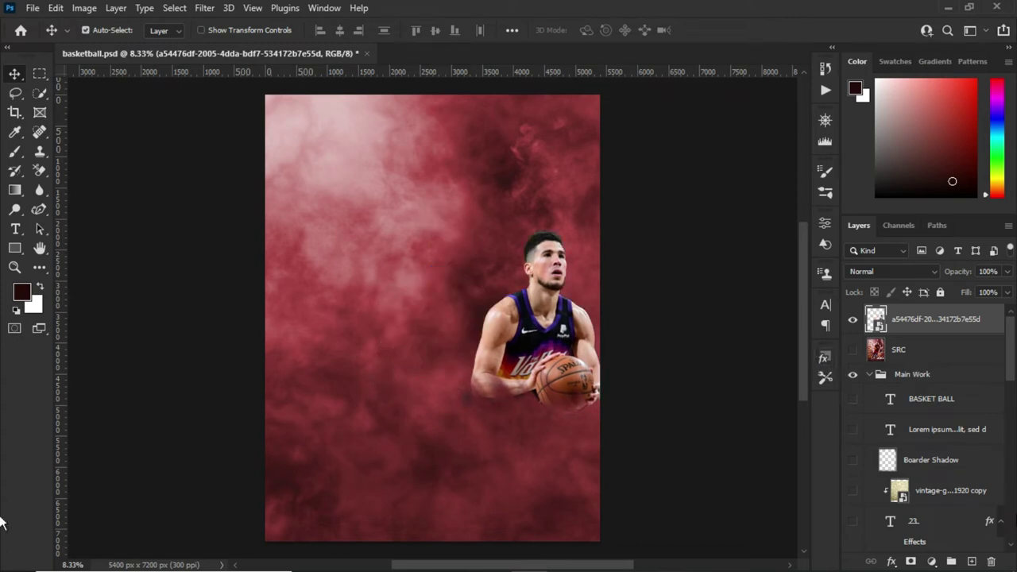
{"action": "left_click_drag", "start_coordinate": [1002, 403], "coordinate": [886, 397]}
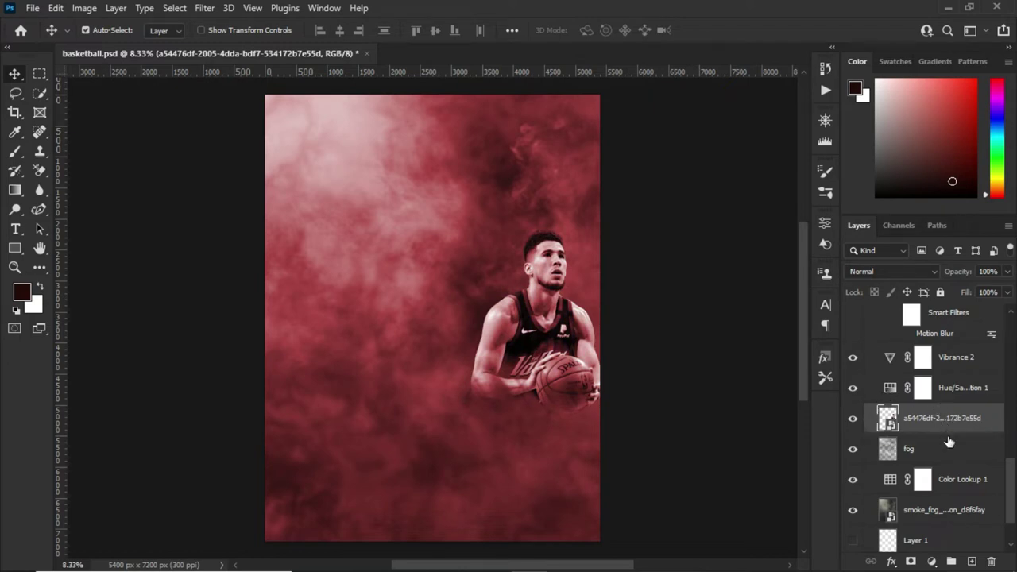
{"action": "scroll", "coordinate": [1011, 475], "scroll_direction": "up", "scroll_amount": 3}
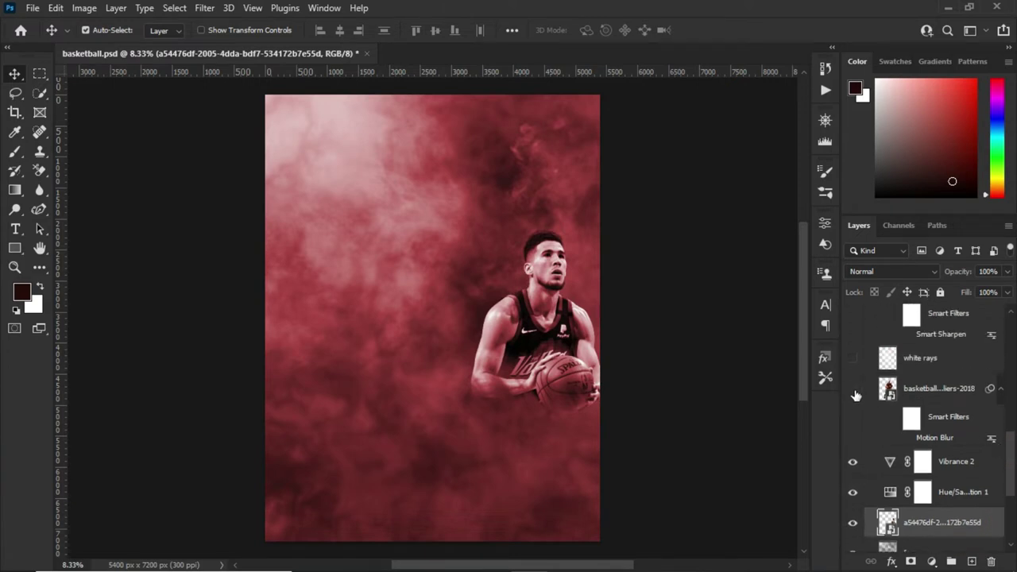
Step: Show the CLEVELAND player layer and enable its Smart Filters
{"action": "left_click", "coordinate": [854, 390]}
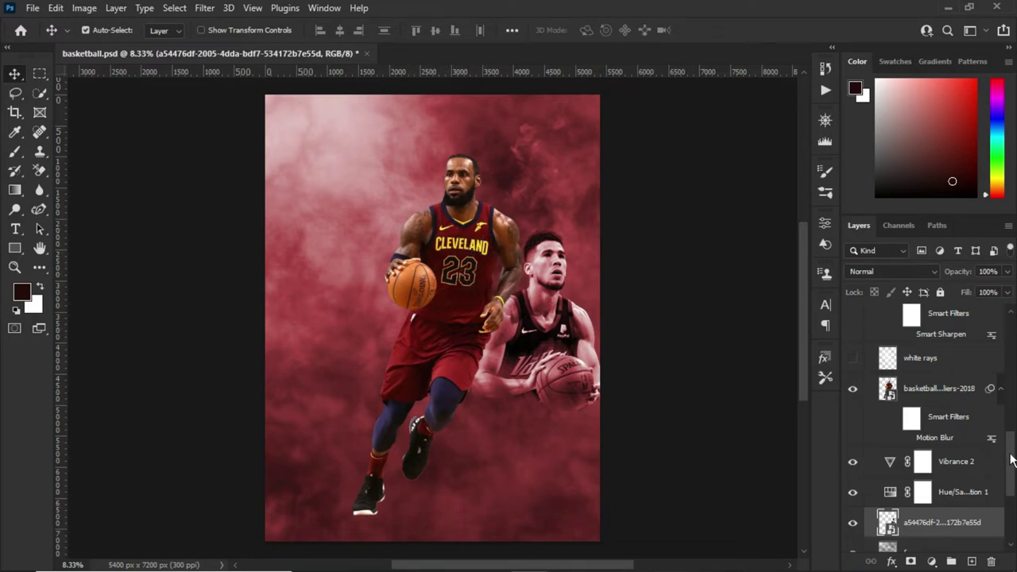
{"action": "left_click", "coordinate": [926, 389]}
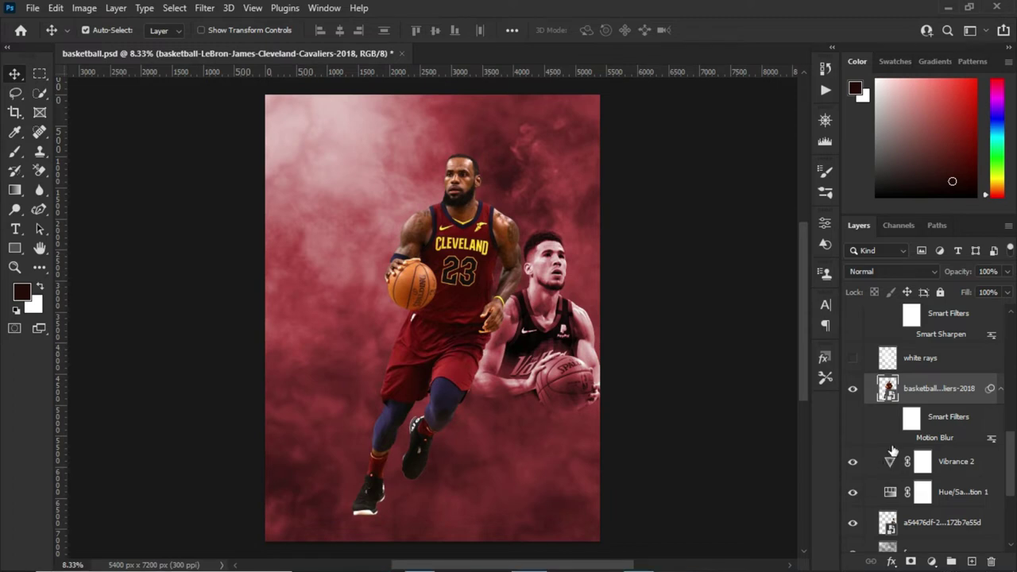
{"action": "left_click", "coordinate": [894, 418]}
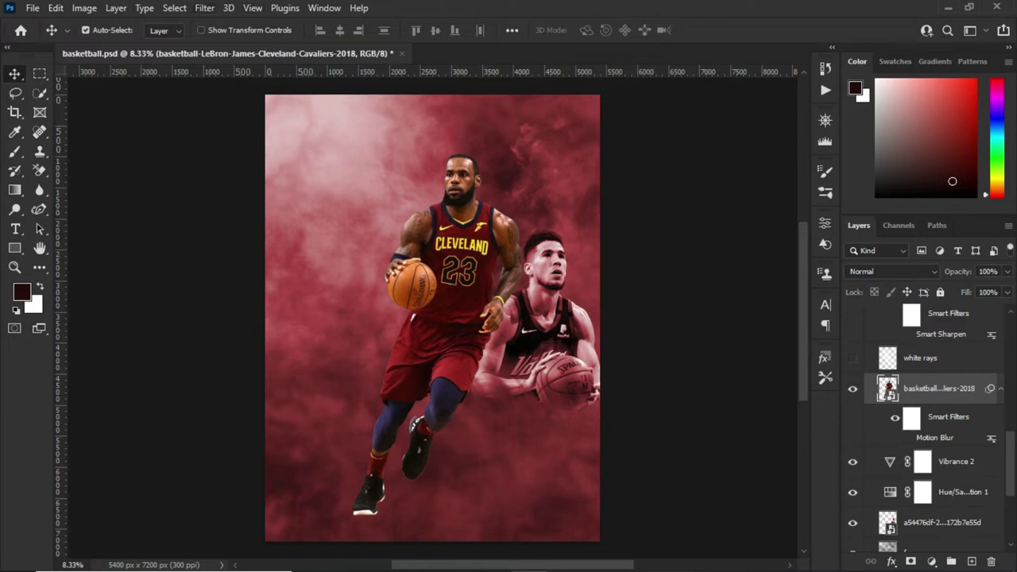
{"action": "key", "text": "alt+t"}
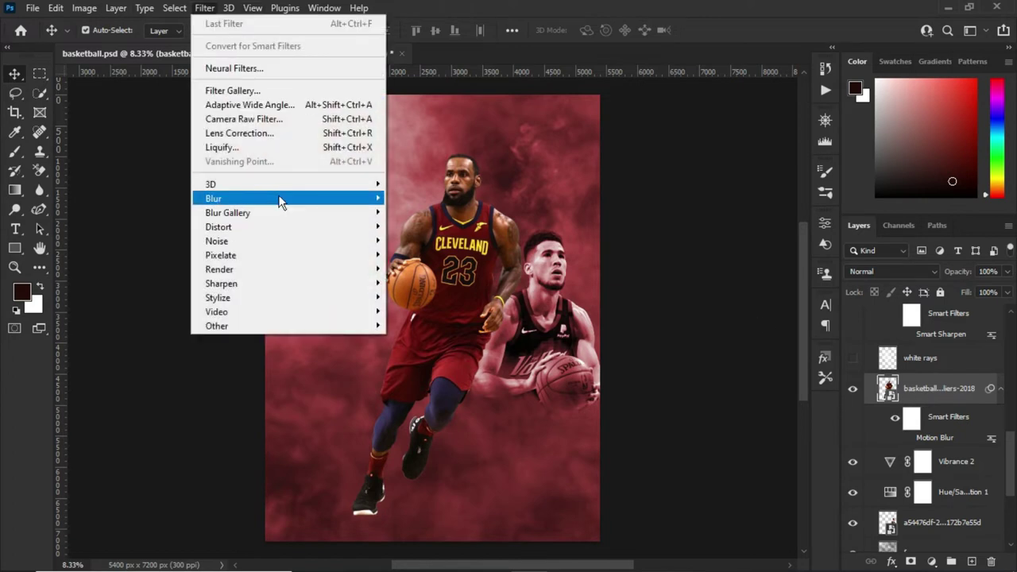
{"action": "mouse_move", "coordinate": [279, 201]}
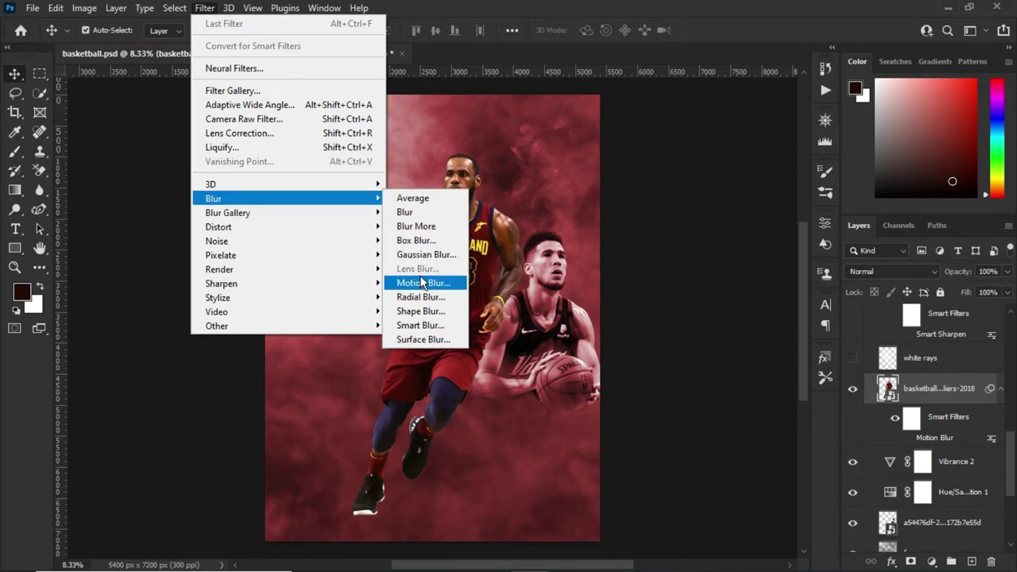
Step: Set the player's Motion Blur smart filter to angle 0° and distance 222 px
{"action": "double_click", "coordinate": [932, 439]}
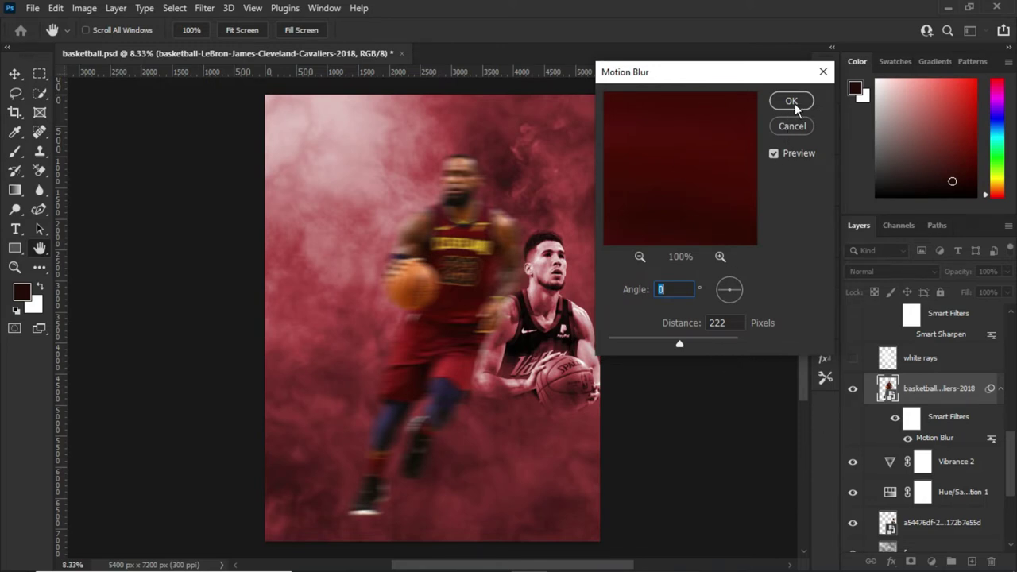
{"action": "left_click", "coordinate": [797, 125]}
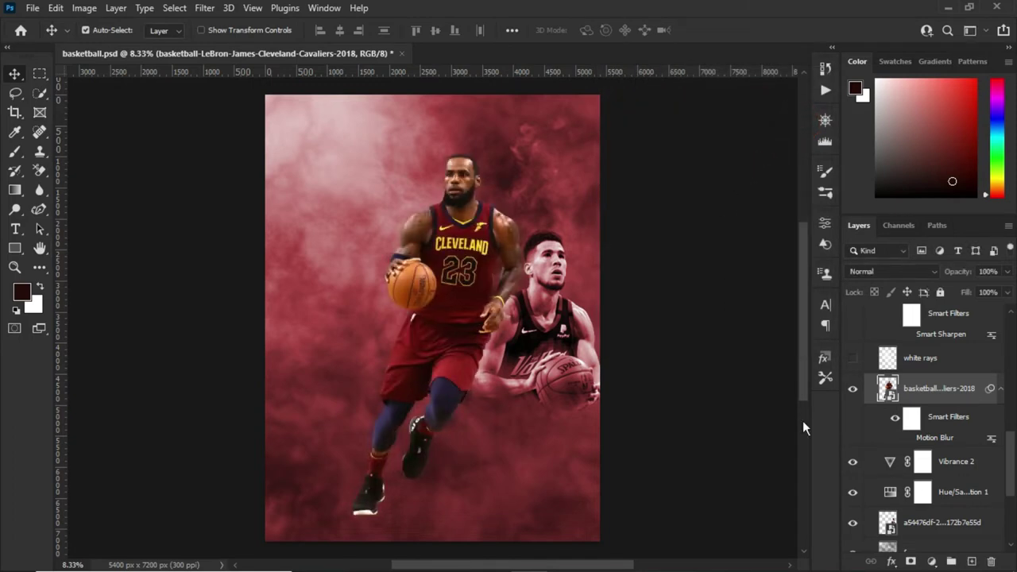
{"action": "left_click_drag", "start_coordinate": [1012, 442], "coordinate": [1013, 424]}
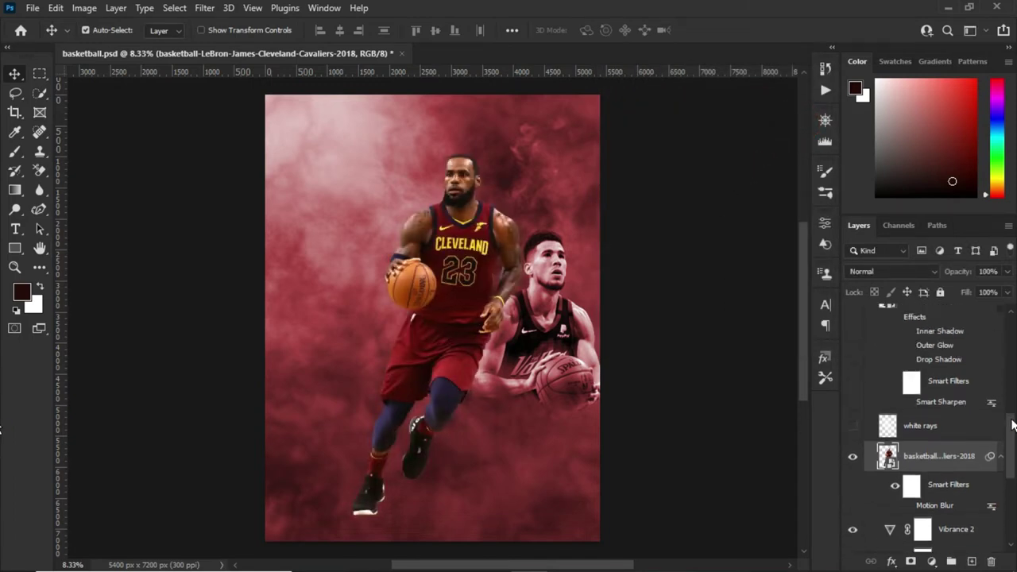
{"action": "left_click", "coordinate": [941, 430]}
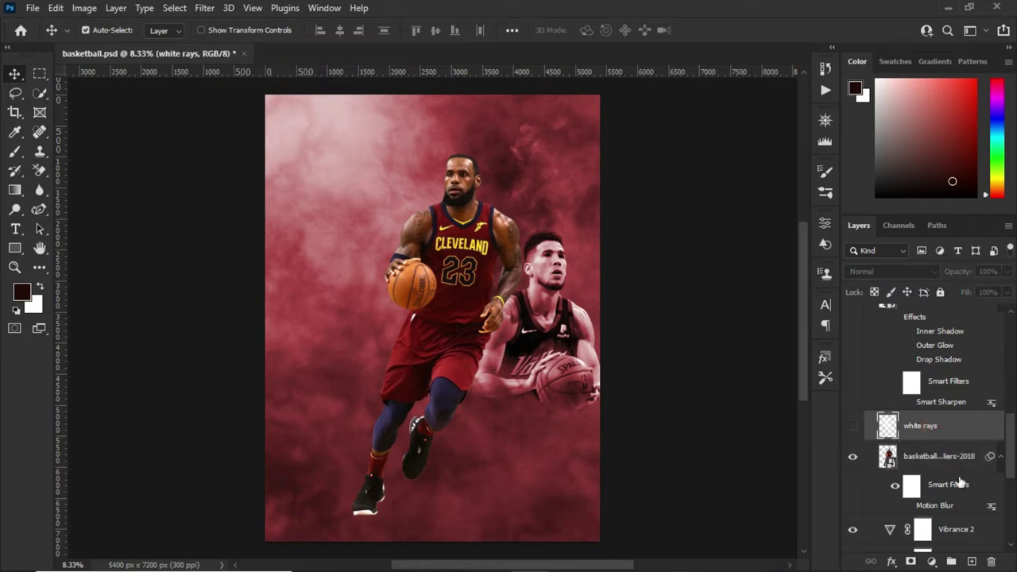
{"action": "left_click", "coordinate": [943, 510]}
{"action": "double_click", "coordinate": [944, 510]}
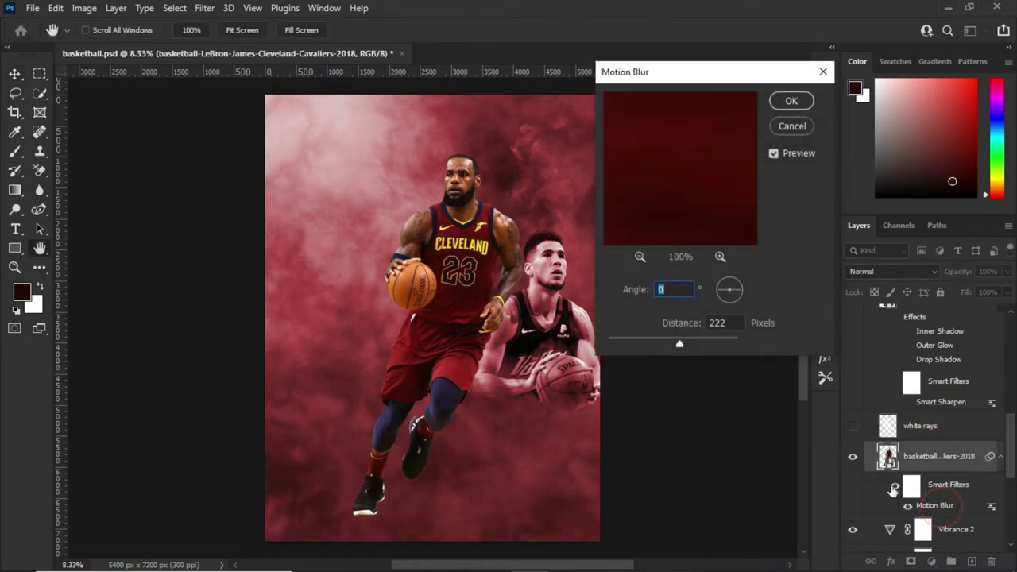
{"action": "left_click", "coordinate": [790, 100]}
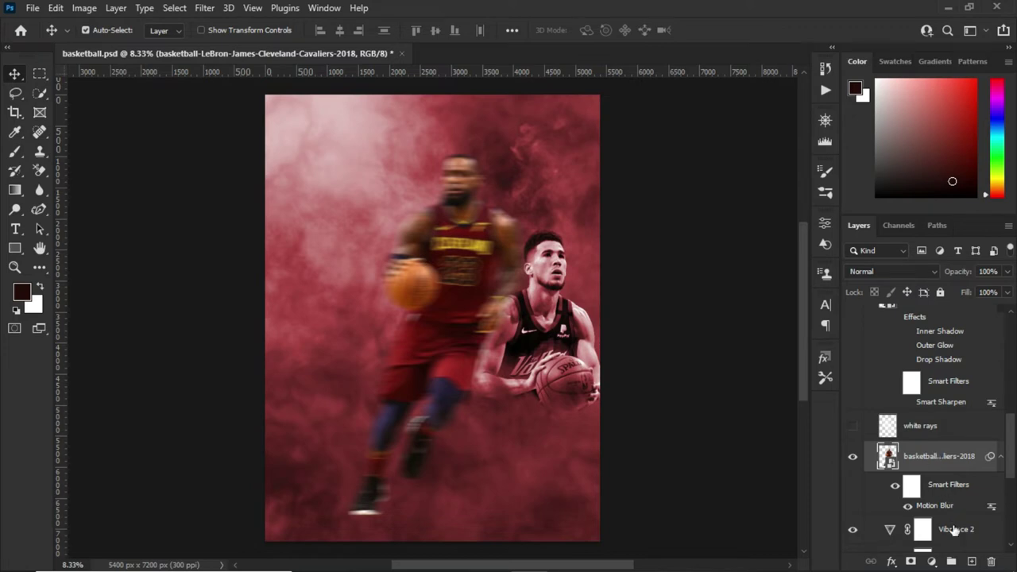
Step: Show the white rays layer, then stamp and undo a trial beam3 brush mark
{"action": "left_click", "coordinate": [935, 425]}
{"action": "left_click", "coordinate": [853, 426]}
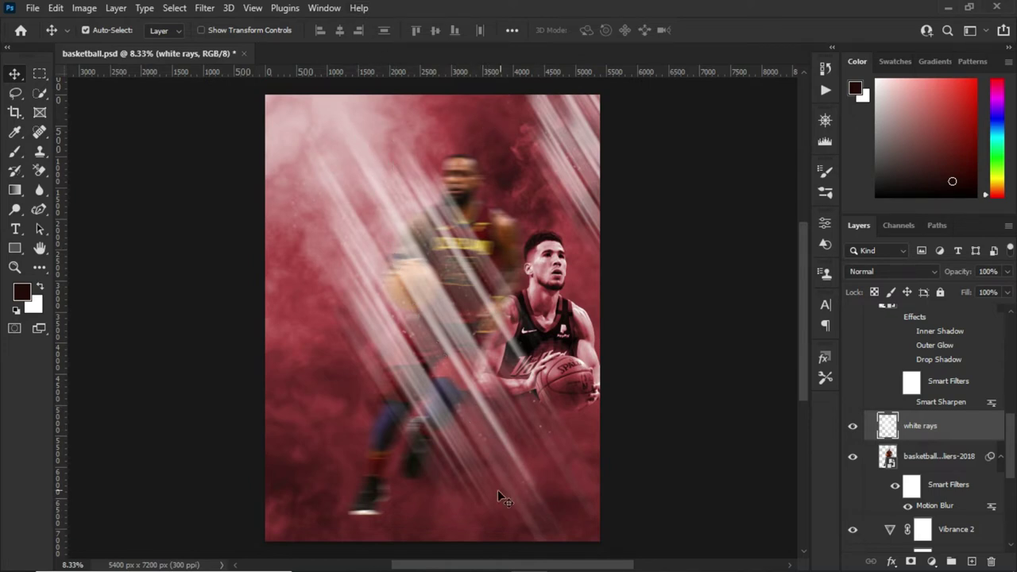
{"action": "left_click", "coordinate": [826, 193]}
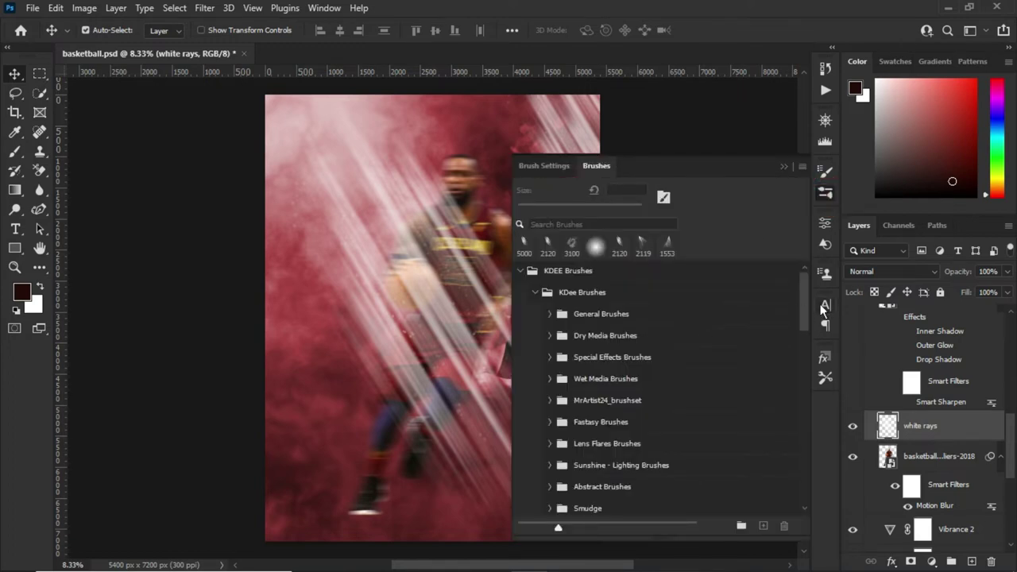
{"action": "mouse_move", "coordinate": [802, 298]}
{"action": "left_mouse_down"}
{"action": "mouse_move", "coordinate": [791, 442]}
{"action": "mouse_move", "coordinate": [798, 350]}
{"action": "mouse_move", "coordinate": [799, 394]}
{"action": "left_mouse_up"}
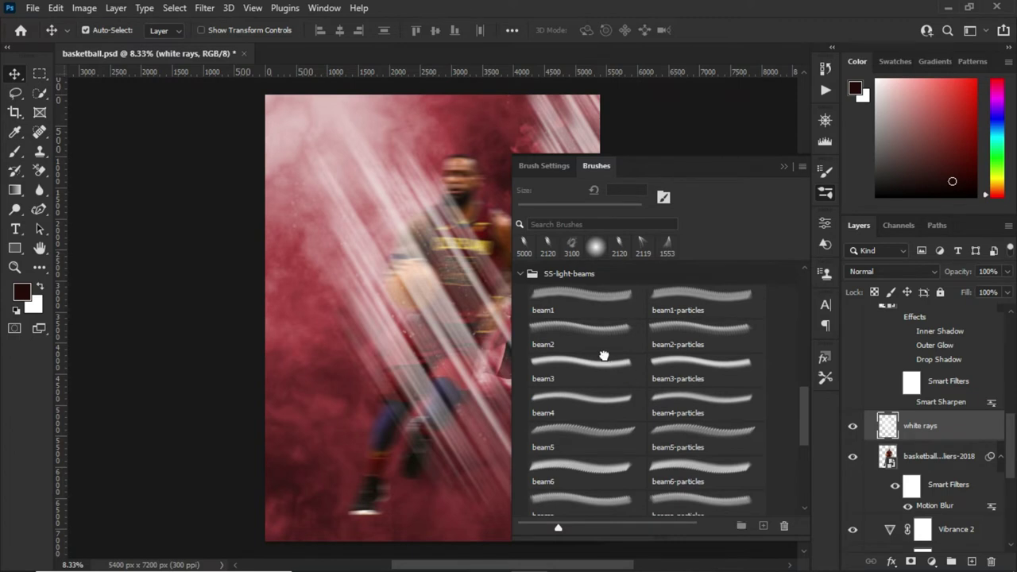
{"action": "left_click", "coordinate": [604, 355]}
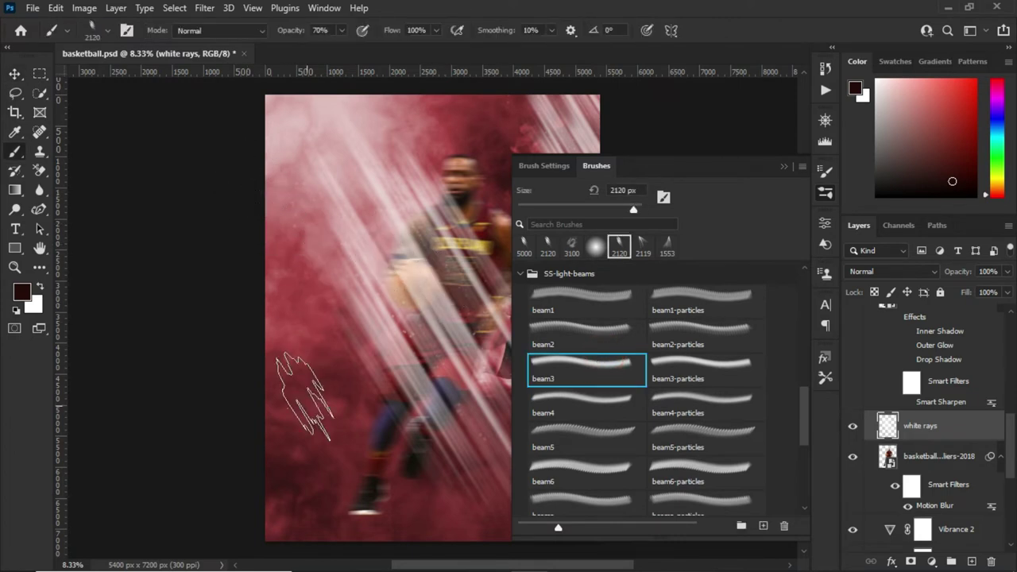
{"action": "left_click", "coordinate": [310, 368]}
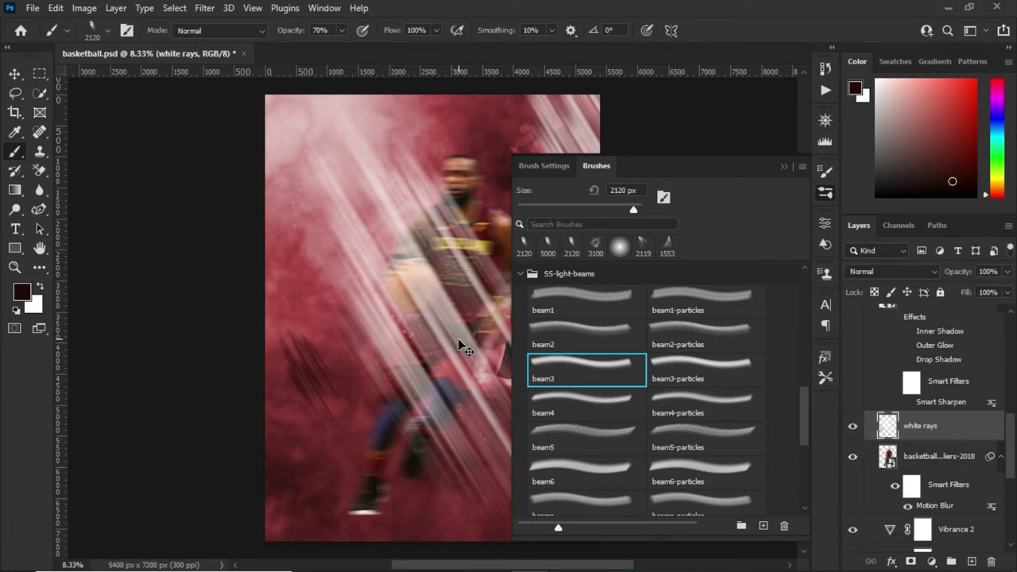
{"action": "key", "text": "ctrl+z"}
Step: Stamp and undo a white beam3 mark near LeBron's legs, then close the brush library
{"action": "key", "text": "x"}
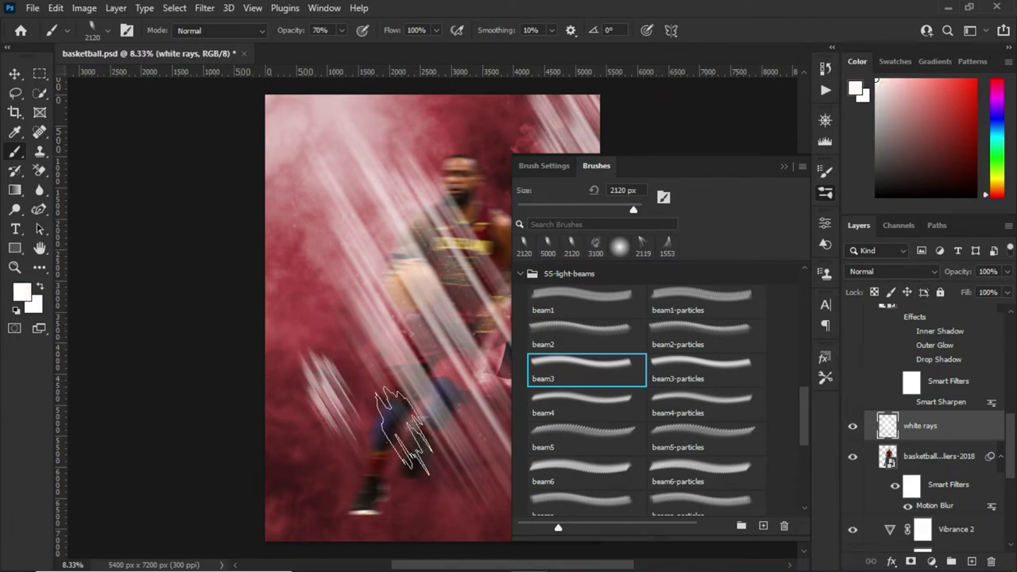
{"action": "left_click", "coordinate": [322, 394]}
{"action": "key", "text": "ctrl+z"}
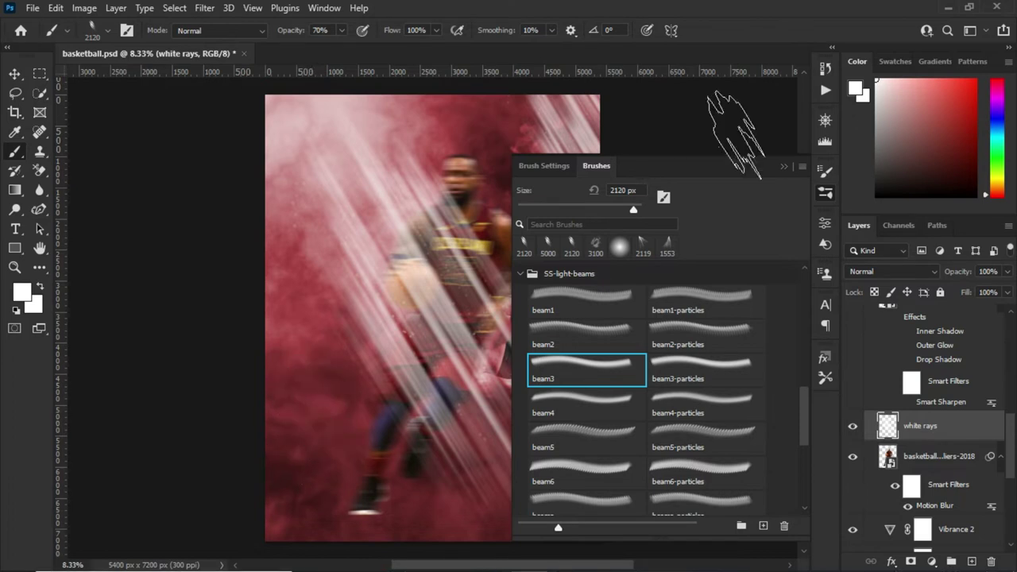
{"action": "left_click", "coordinate": [785, 167]}
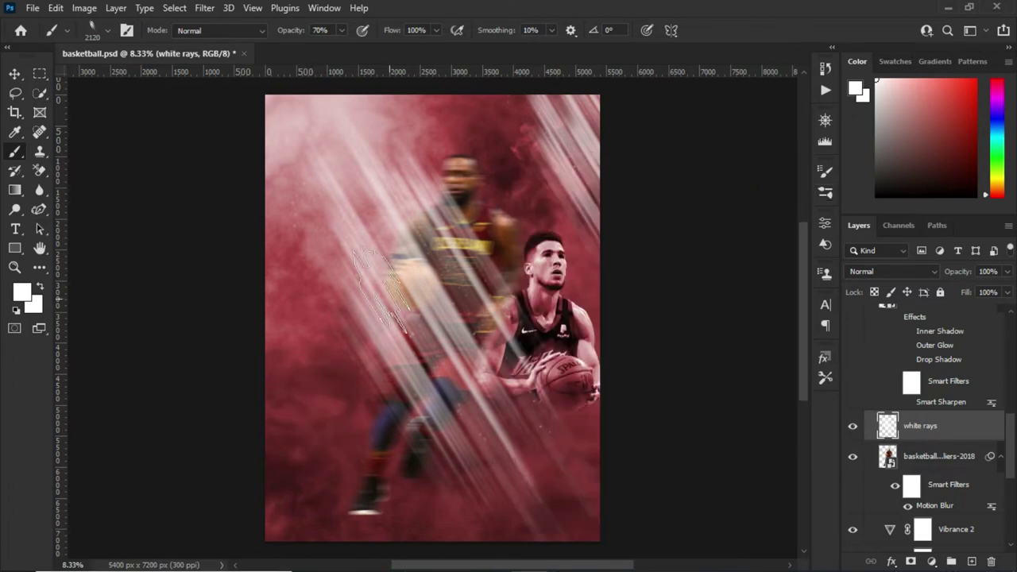
{"action": "left_click", "coordinate": [16, 73]}
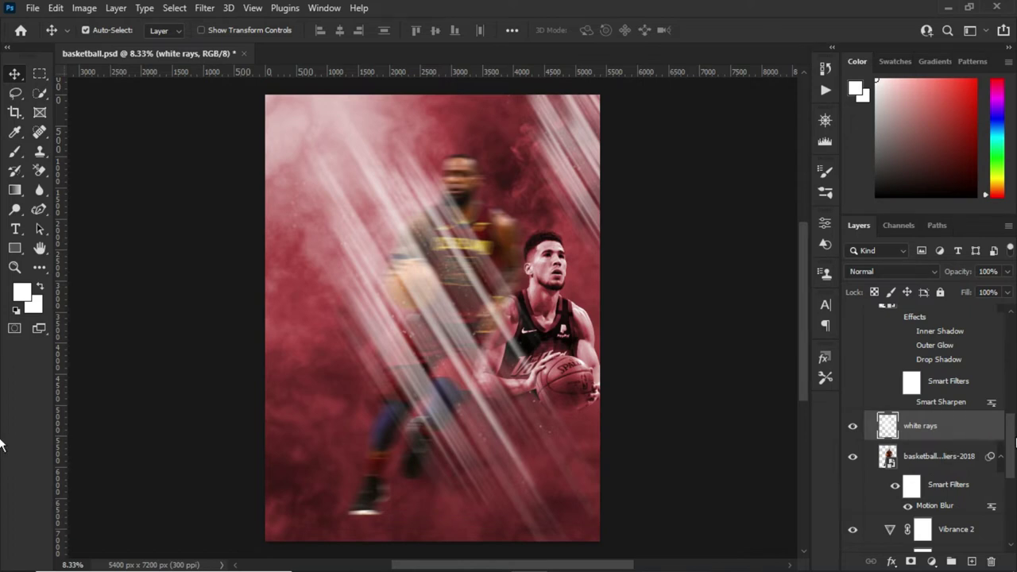
Step: Show the sharp LeBron copy layer with Inner Shadow, Outer Glow and Drop Shadow enabled
{"action": "scroll", "coordinate": [1001, 422], "scroll_direction": "up", "scroll_amount": 2}
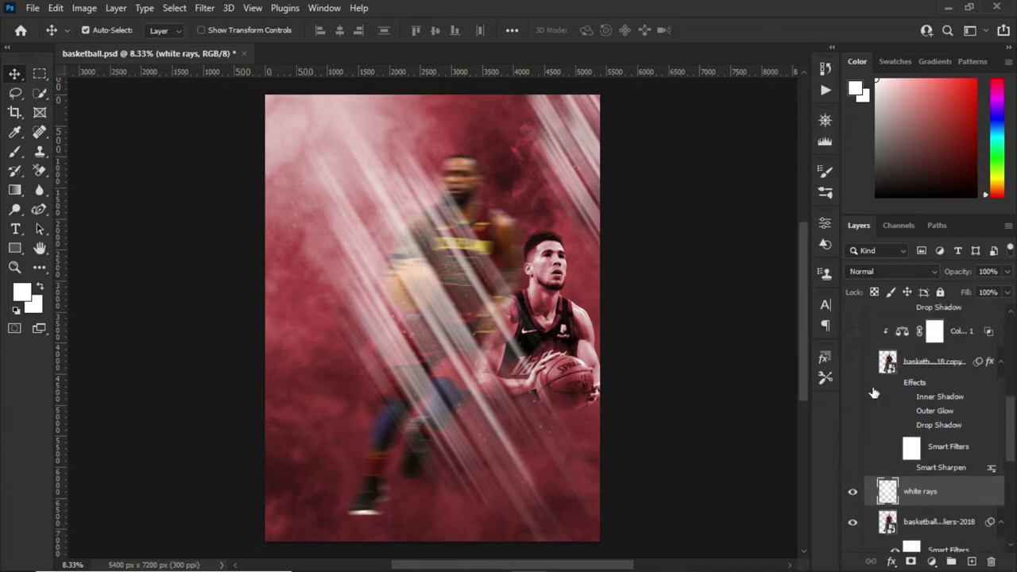
{"action": "left_click", "coordinate": [914, 362]}
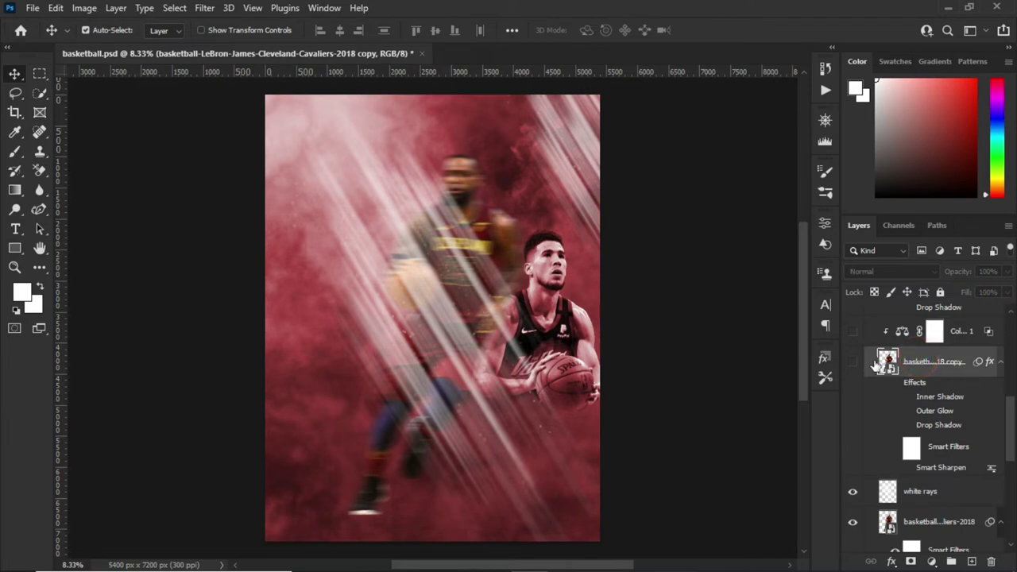
{"action": "left_click", "coordinate": [852, 364]}
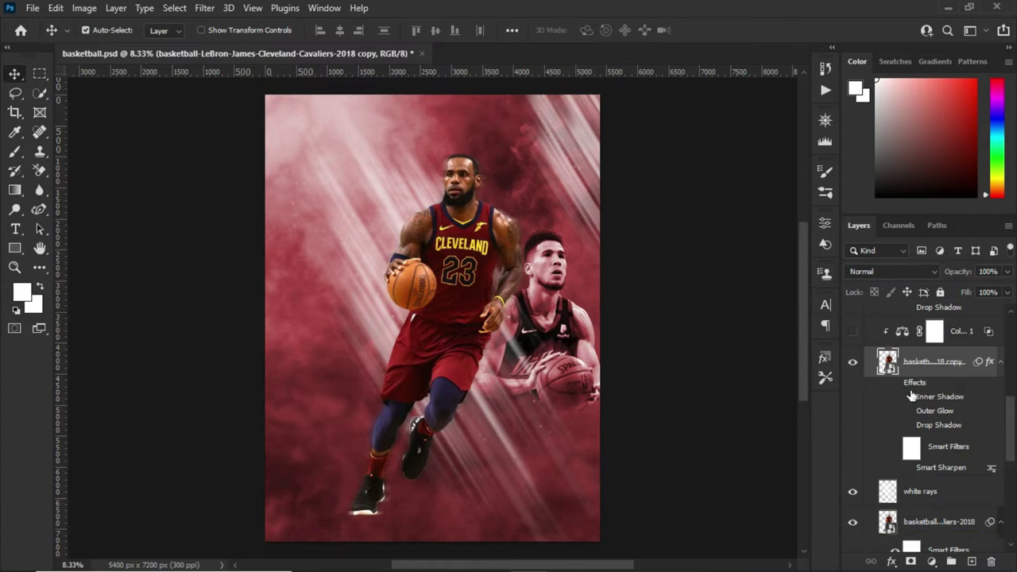
{"action": "left_click", "coordinate": [896, 386]}
{"action": "left_click", "coordinate": [910, 398]}
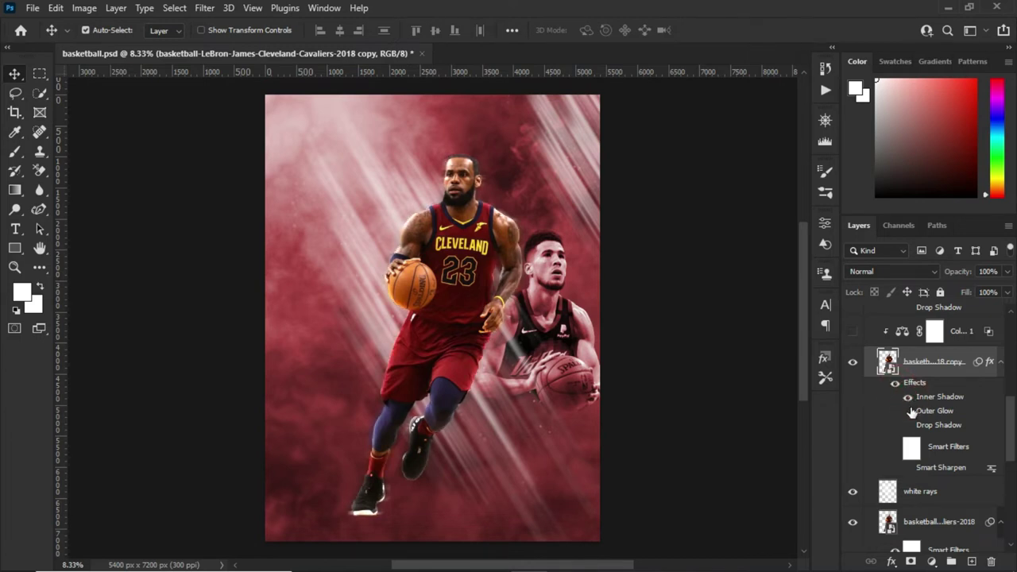
{"action": "left_click", "coordinate": [908, 410]}
{"action": "left_click", "coordinate": [909, 425]}
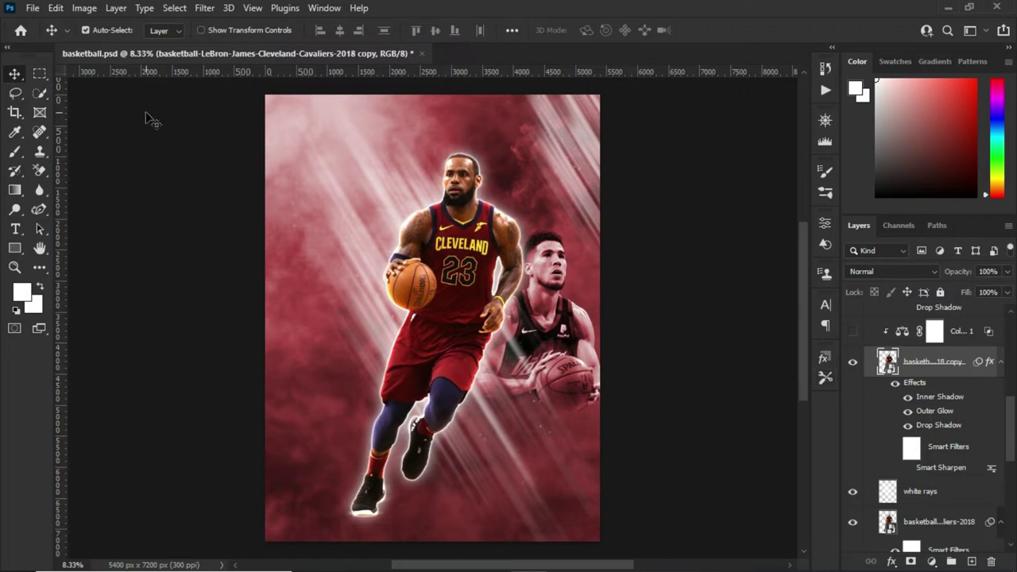
Step: In the LeBron copy's Layer Style, review Inner Shadow, then Outer Glow (white, Linear Dodge, 55%, 38 px)
{"action": "double_click", "coordinate": [917, 386]}
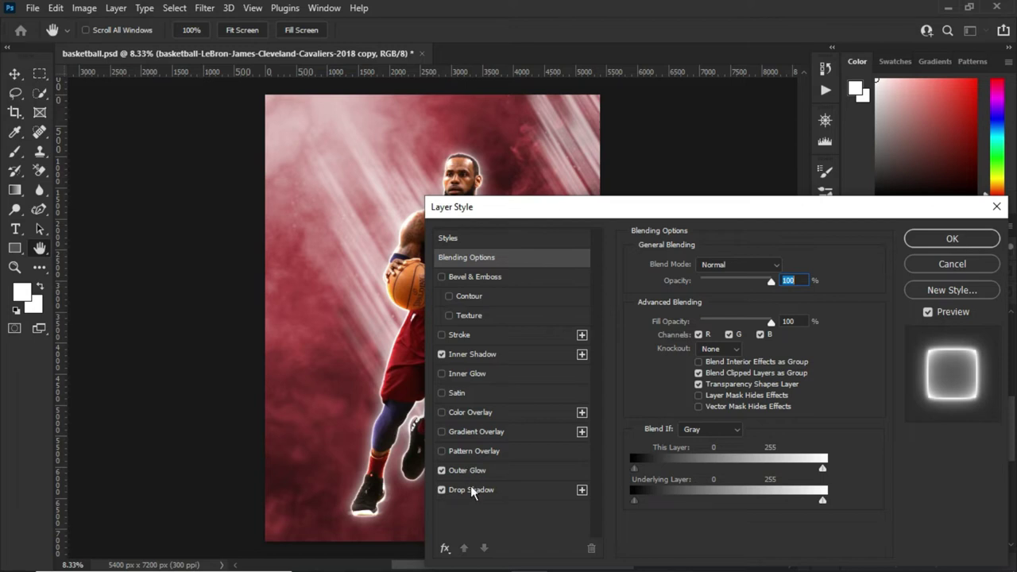
{"action": "left_click", "coordinate": [477, 355]}
{"action": "left_click_drag", "start_coordinate": [560, 214], "coordinate": [432, 127]}
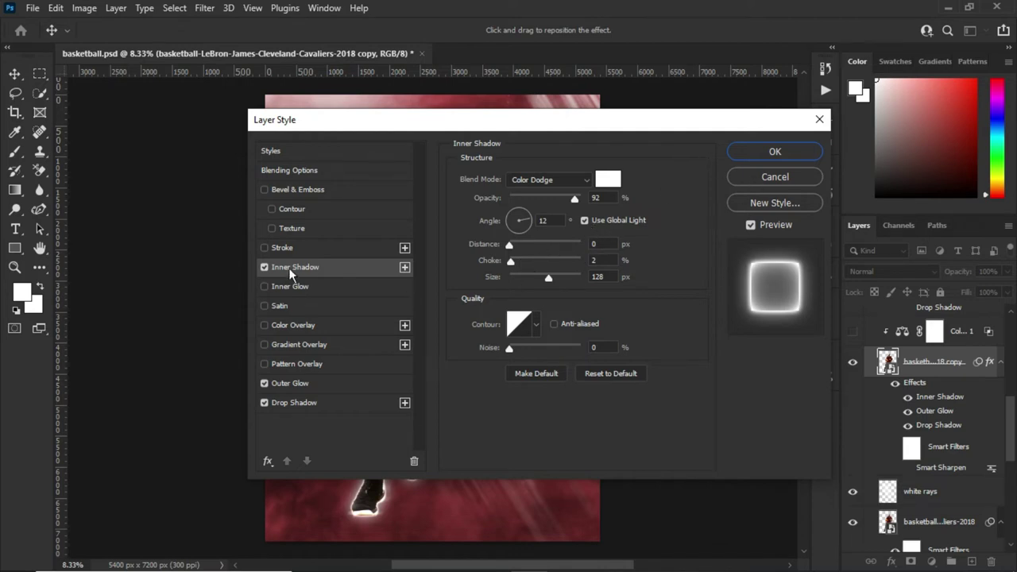
{"action": "left_click", "coordinate": [312, 383]}
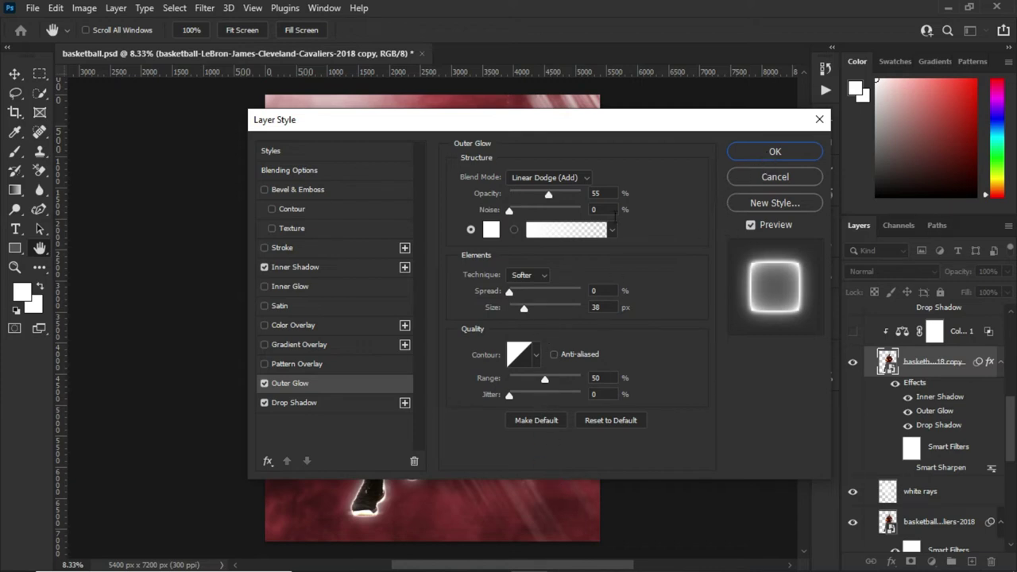
Step: Review the white Lighter Color Drop Shadow (96% opacity, 250 px size) and confirm the layer style
{"action": "left_click", "coordinate": [329, 402]}
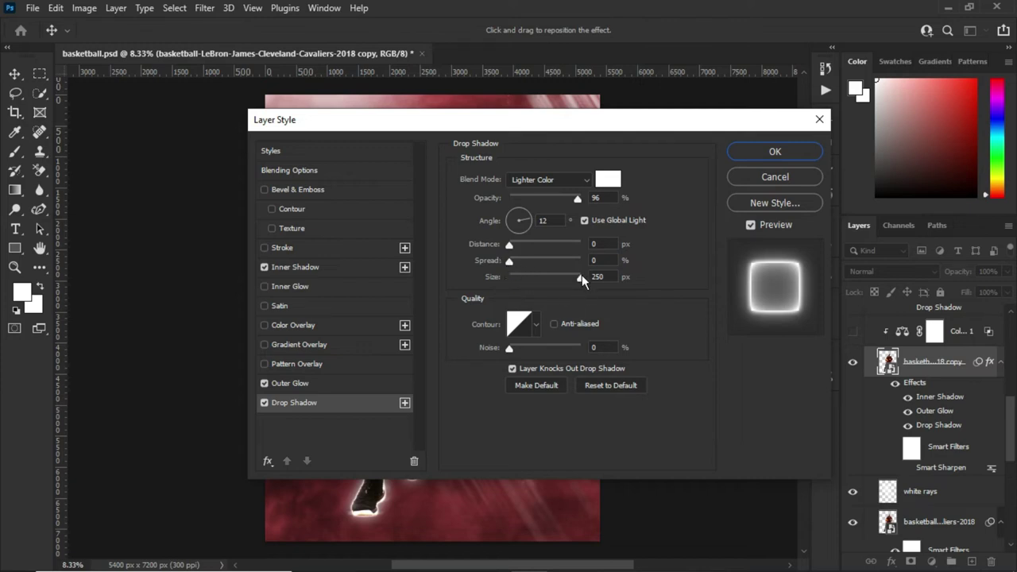
{"action": "left_click", "coordinate": [775, 152]}
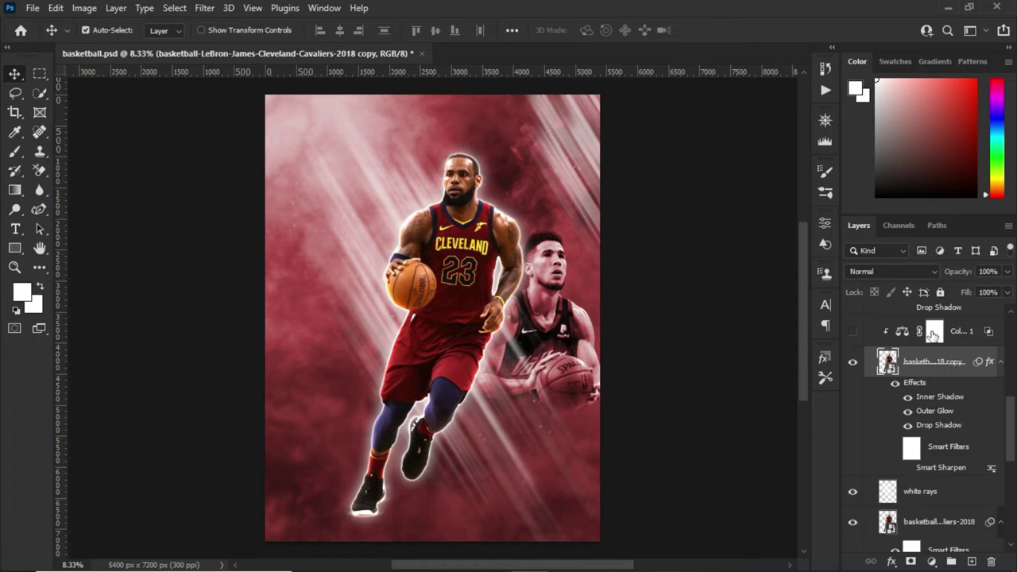
Step: Turn on Color Balance 1 over LeBron, discarding a trial Color Balance 2 adjustment
{"action": "left_click", "coordinate": [959, 336]}
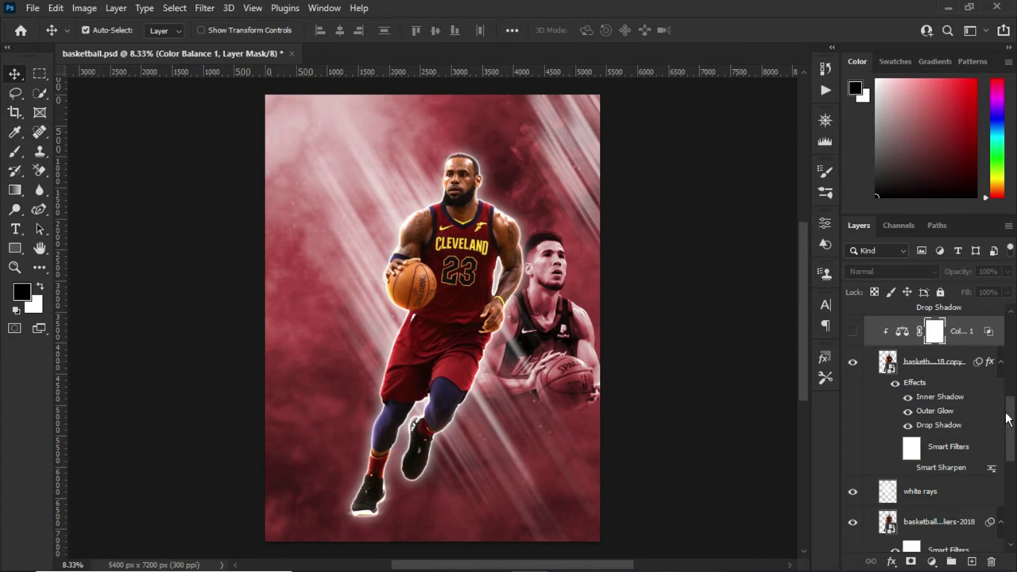
{"action": "left_click_drag", "start_coordinate": [1007, 421], "coordinate": [999, 391]}
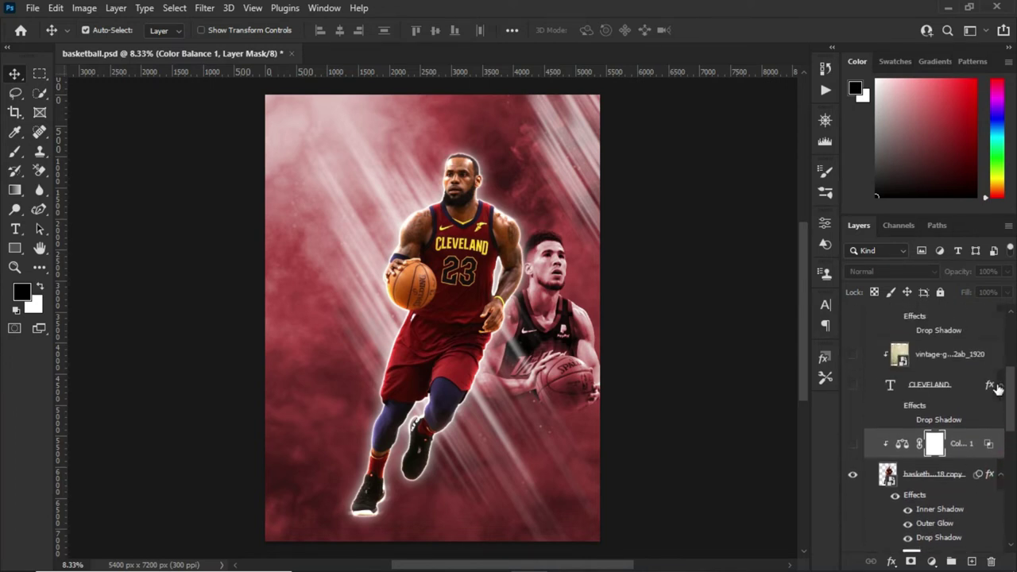
{"action": "left_click", "coordinate": [854, 444]}
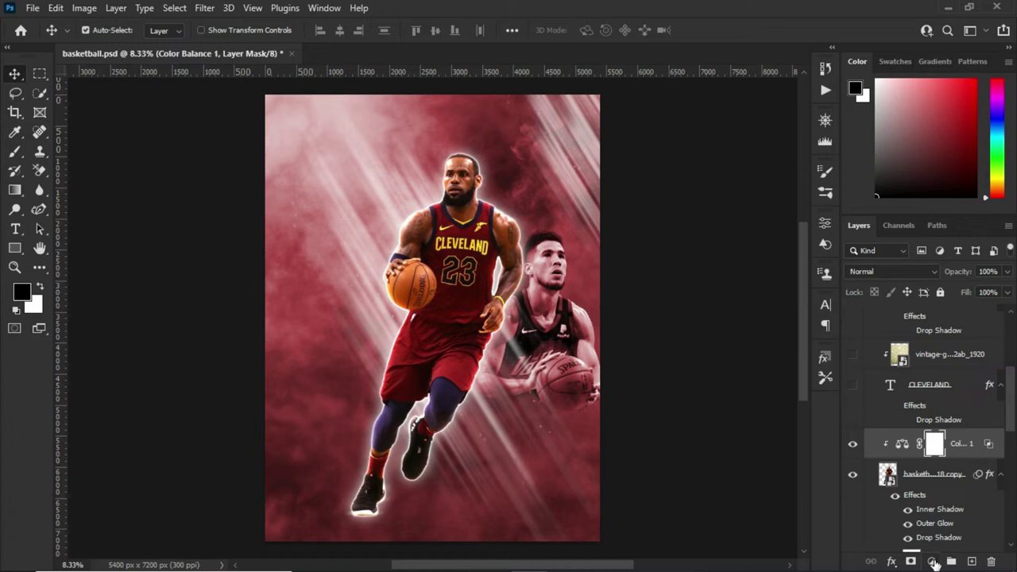
{"action": "left_click", "coordinate": [933, 562]}
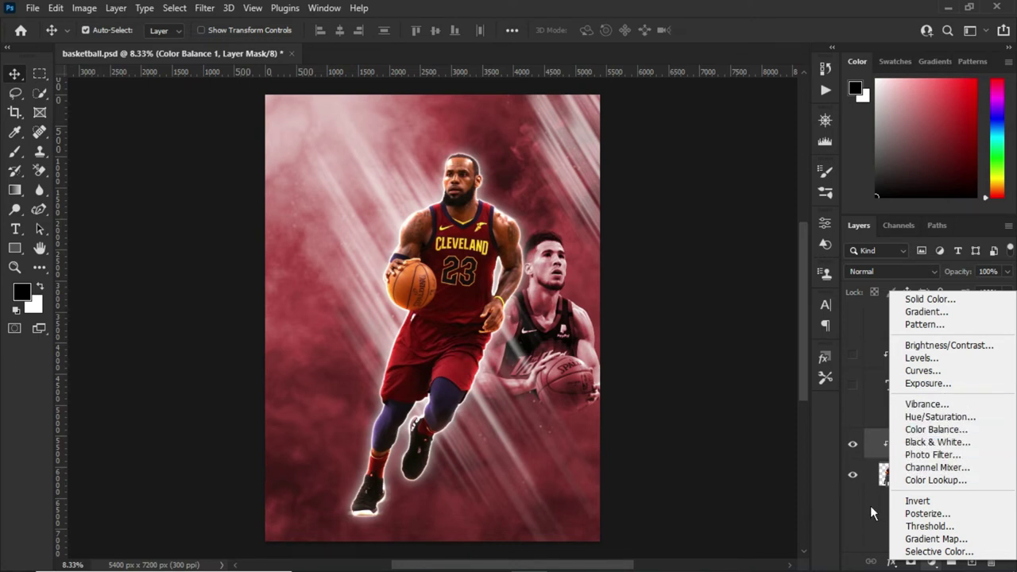
{"action": "left_click", "coordinate": [934, 429]}
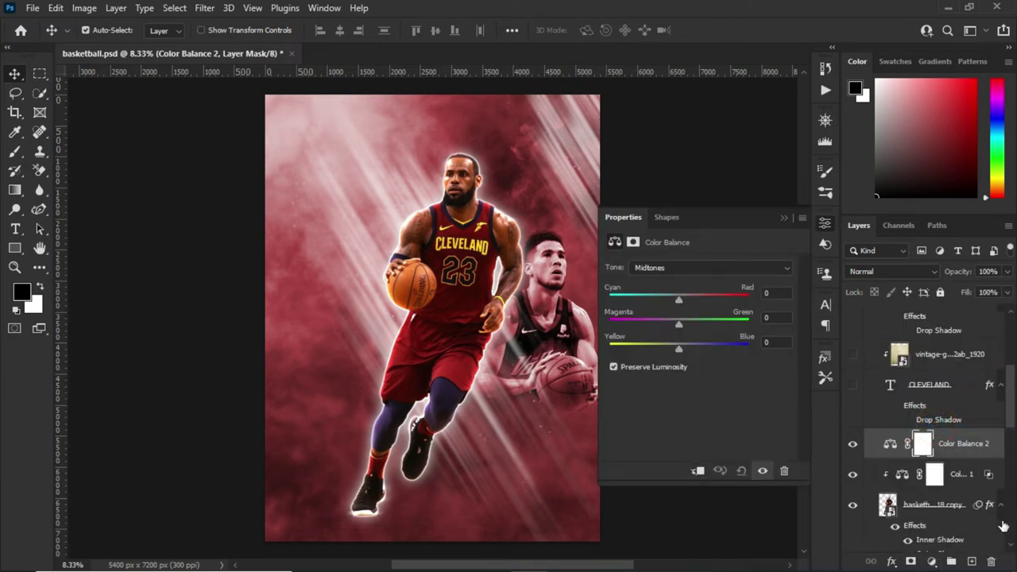
{"action": "left_click", "coordinate": [991, 561]}
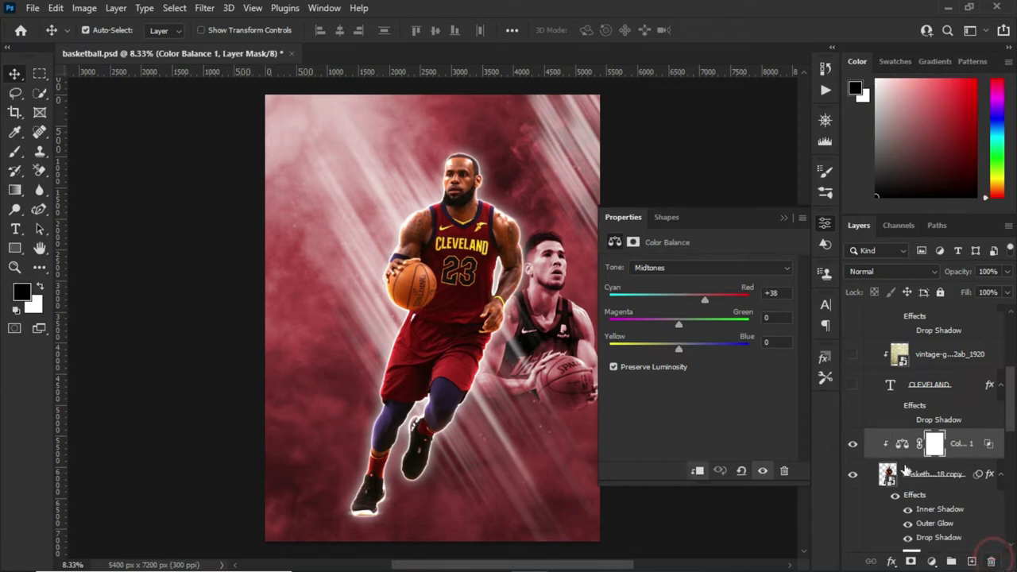
{"action": "left_click", "coordinate": [902, 443]}
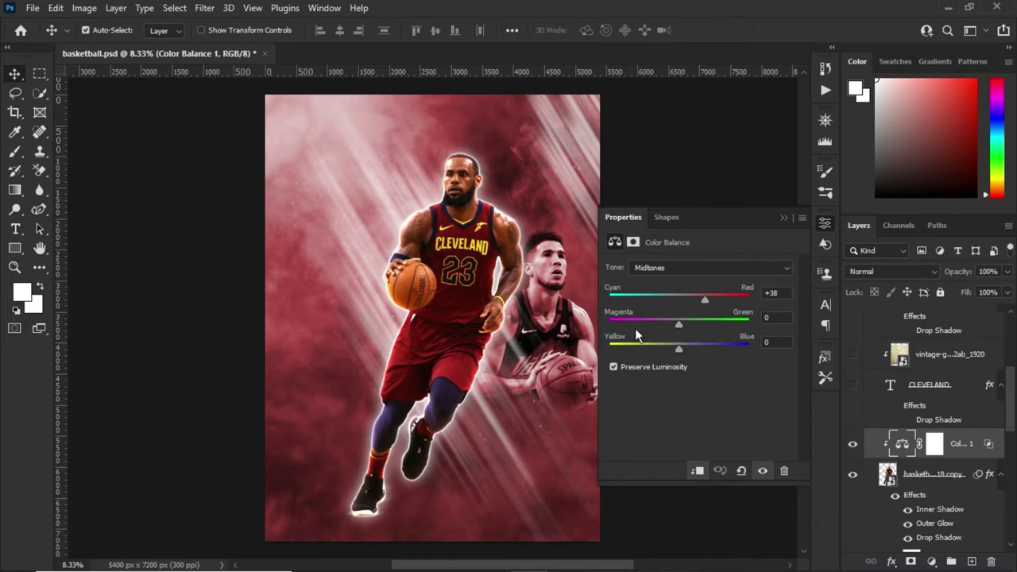
Step: Make the vertical CLEVELAND text layer visible down the poster's left side
{"action": "left_click", "coordinate": [783, 217]}
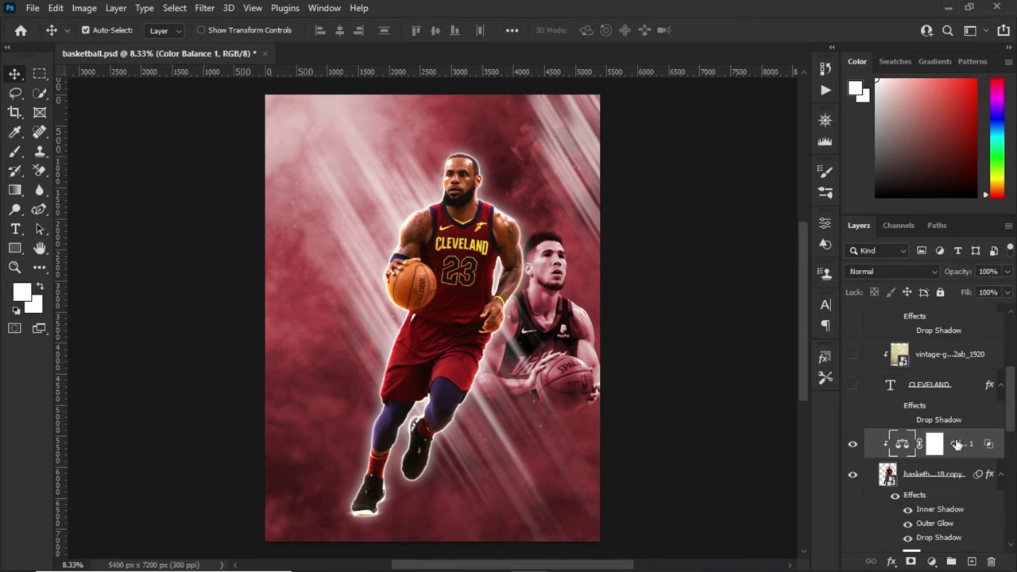
{"action": "left_click", "coordinate": [960, 386]}
{"action": "left_click", "coordinate": [853, 386]}
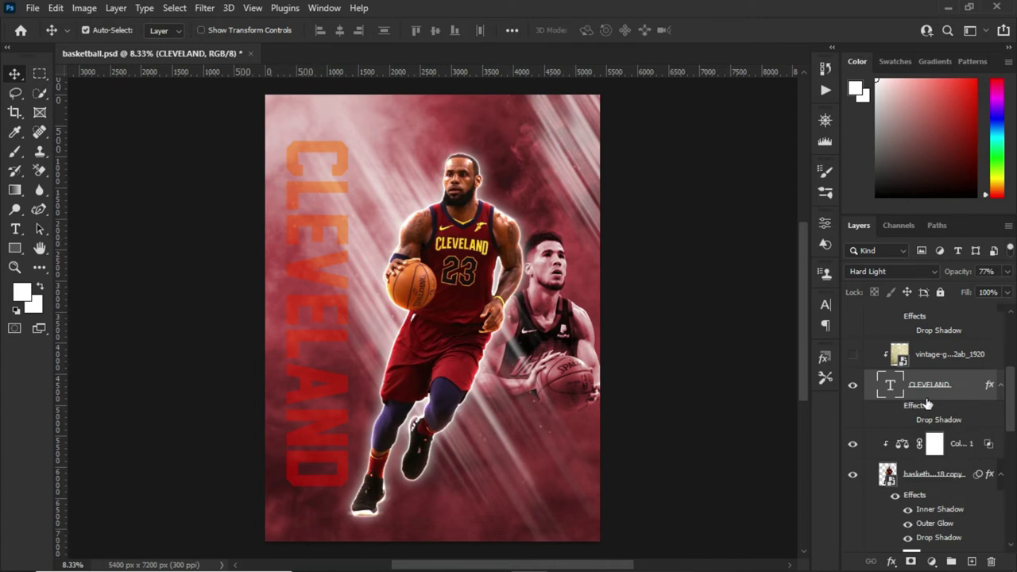
Step: Show the vintage texture layer, release its clipping, then clip it to CLEVELAND
{"action": "left_click", "coordinate": [940, 359]}
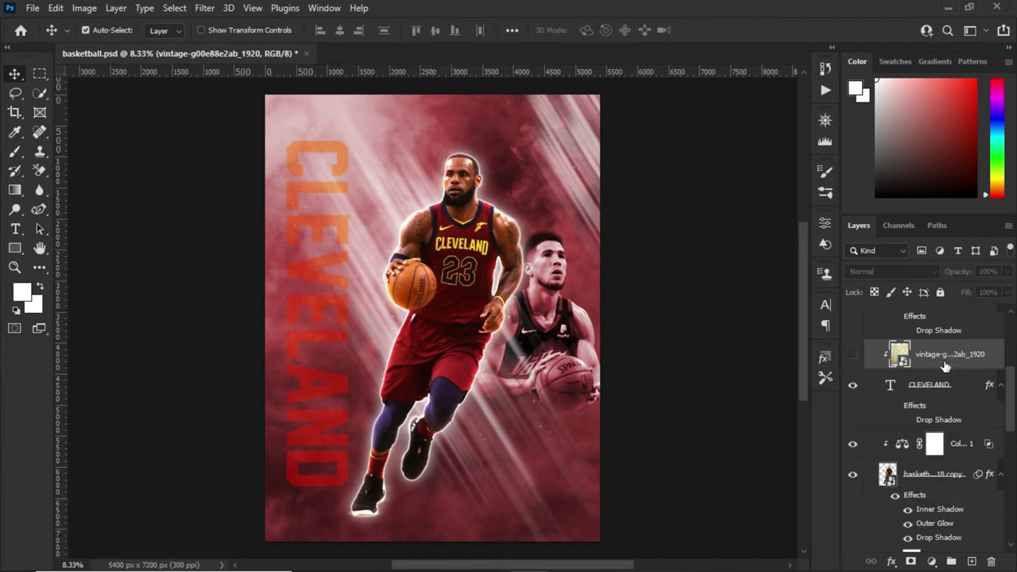
{"action": "left_click", "coordinate": [853, 354]}
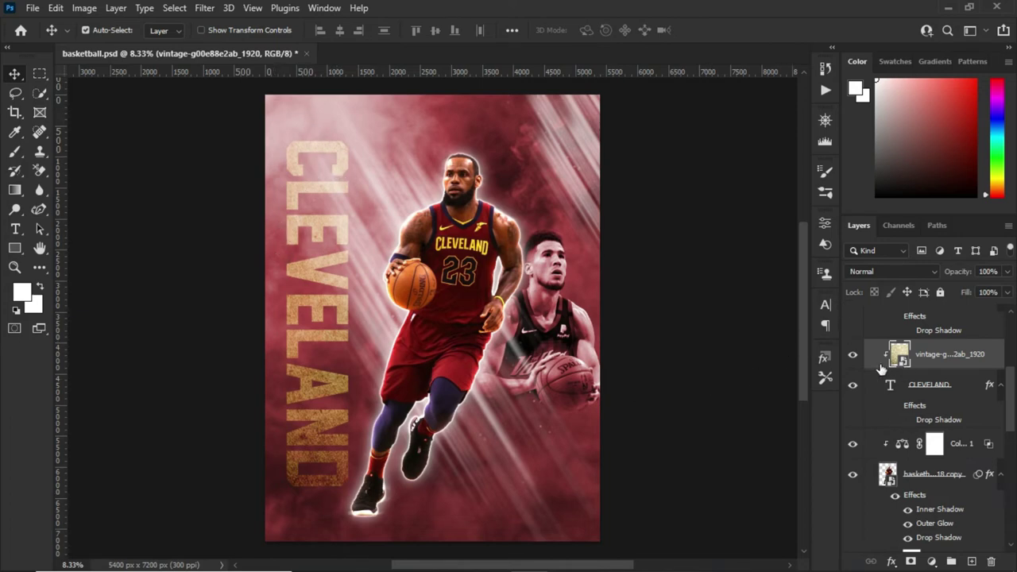
{"action": "right_click", "coordinate": [930, 360]}
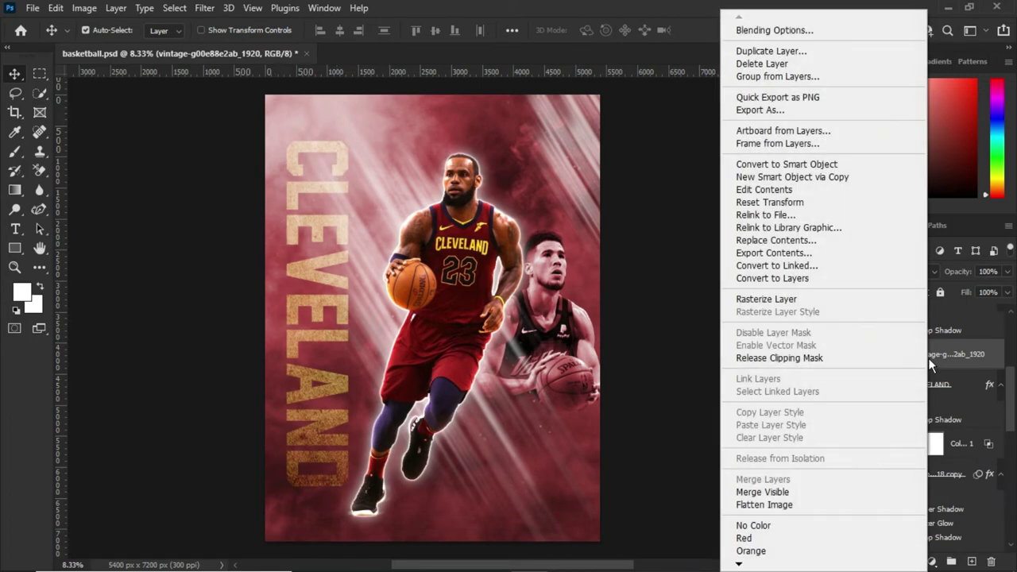
{"action": "left_click", "coordinate": [800, 358]}
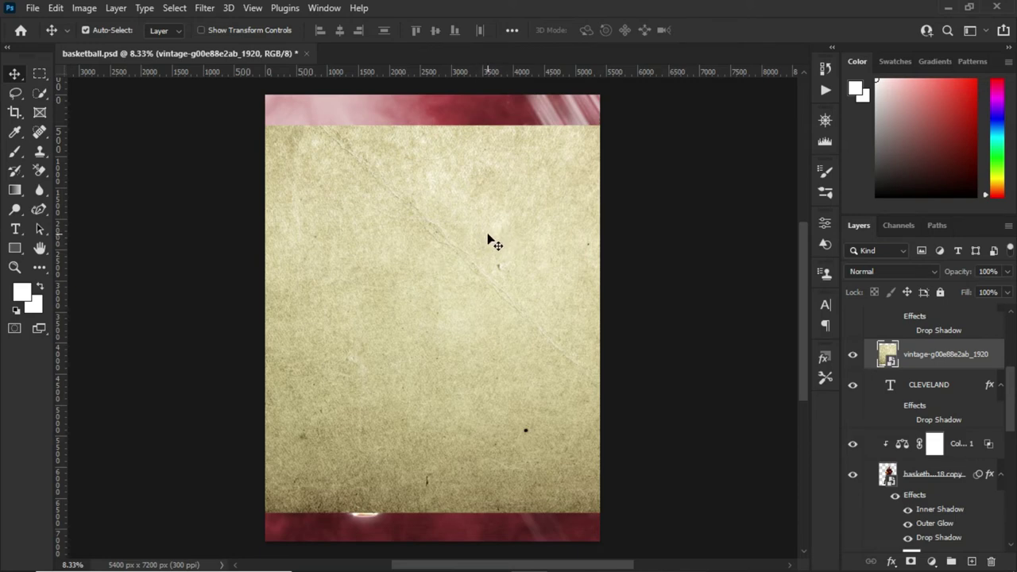
{"action": "right_click", "coordinate": [962, 357]}
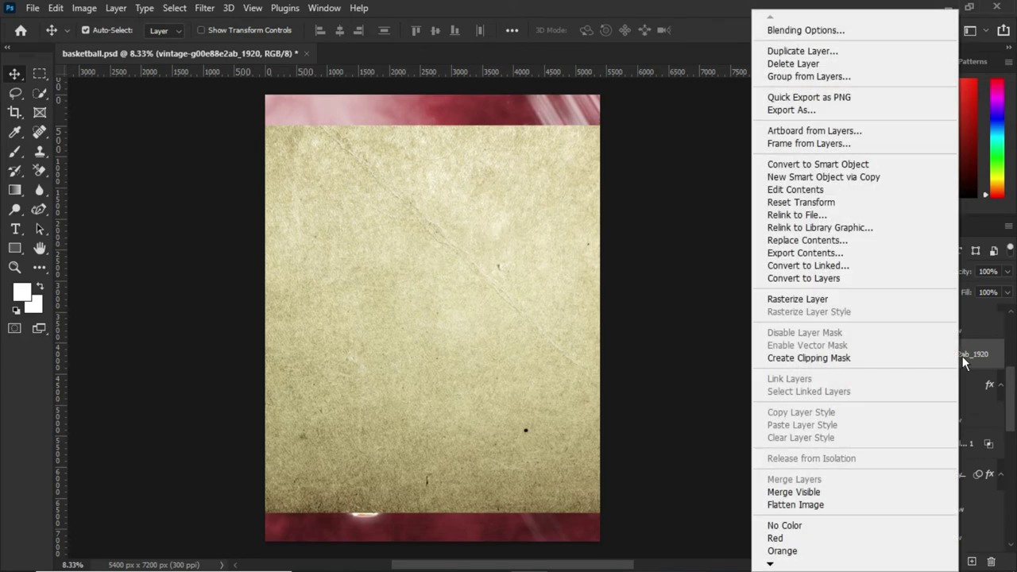
{"action": "left_click", "coordinate": [839, 357]}
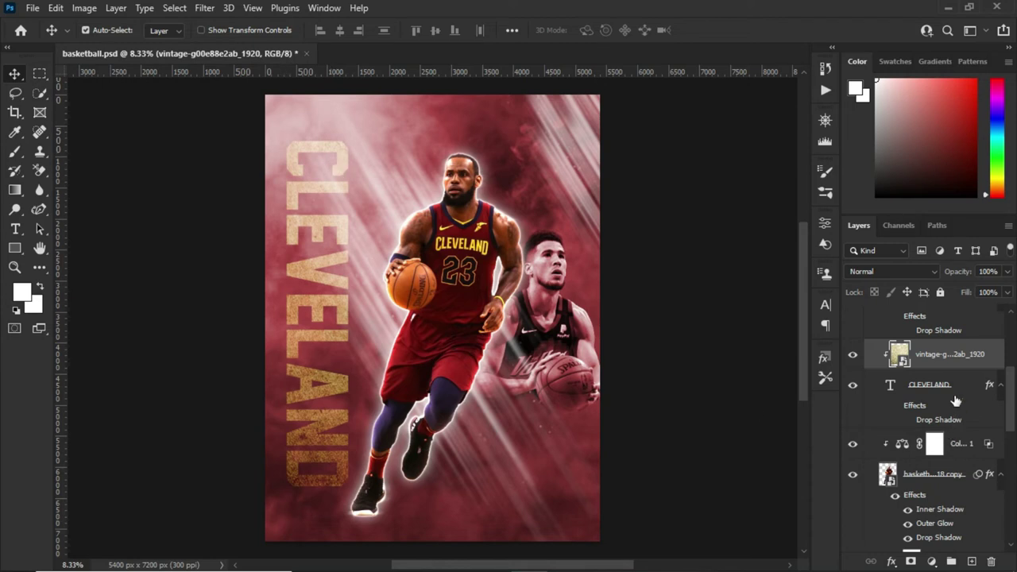
Step: Enable the Effects and Drop Shadow on the CLEVELAND text layer
{"action": "left_click", "coordinate": [895, 407]}
{"action": "left_click", "coordinate": [909, 425]}
{"action": "left_click", "coordinate": [908, 420]}
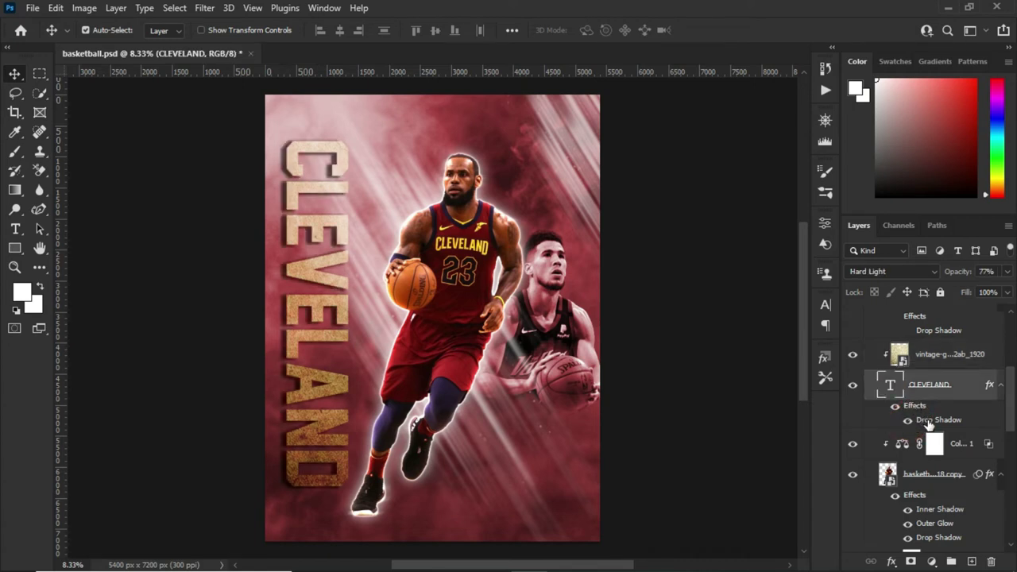
{"action": "left_click", "coordinate": [924, 422]}
{"action": "double_click", "coordinate": [925, 421]}
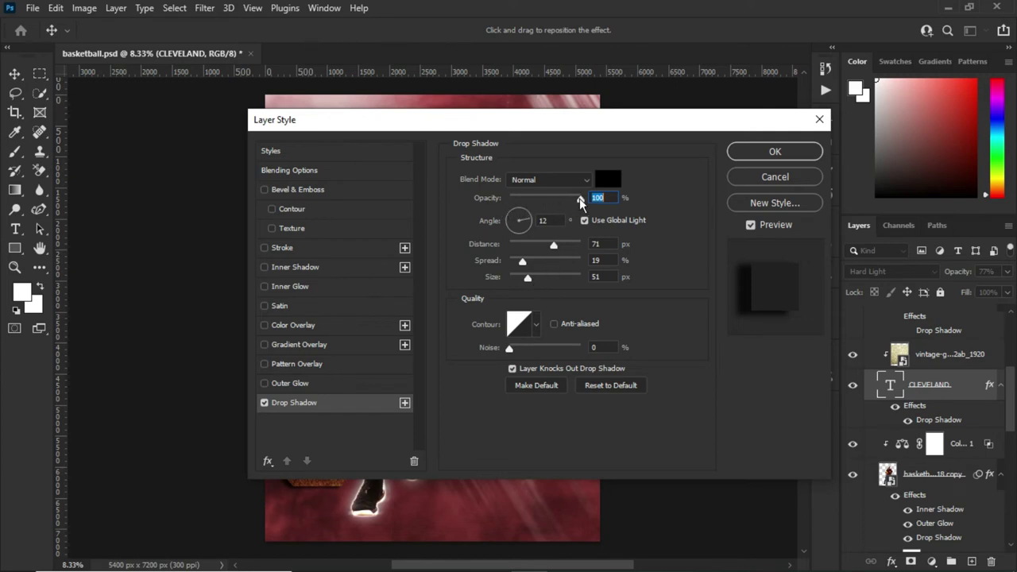
{"action": "left_click", "coordinate": [768, 153]}
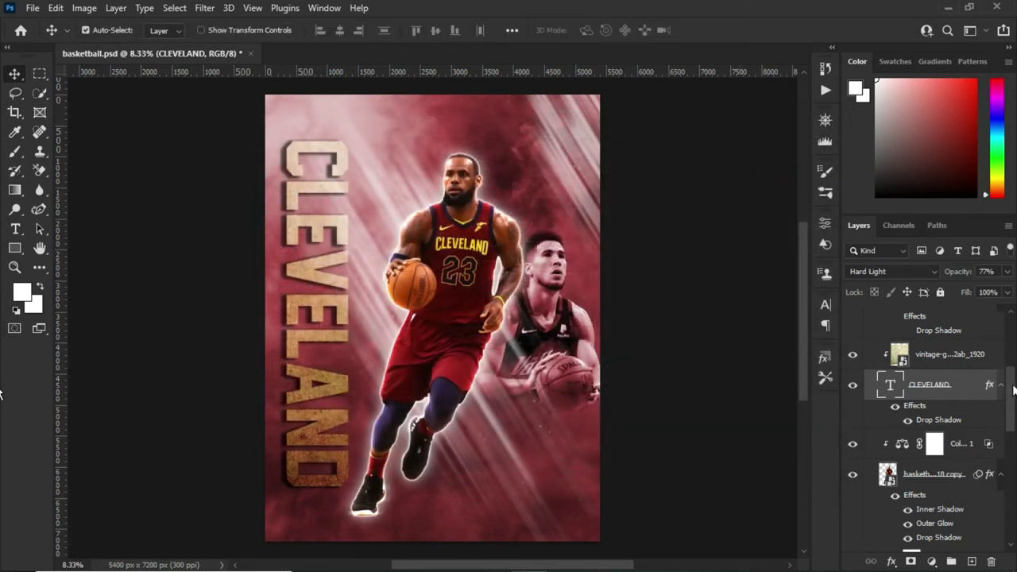
{"action": "left_click_drag", "start_coordinate": [1010, 389], "coordinate": [1005, 528]}
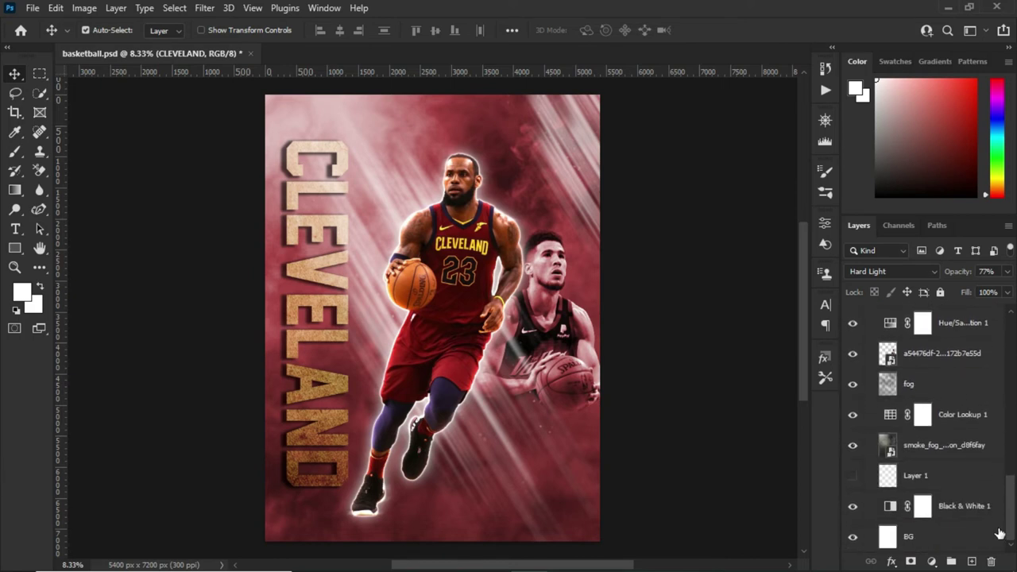
Step: Make Layer 1 visible again and select the fog layer
{"action": "left_click", "coordinate": [855, 476]}
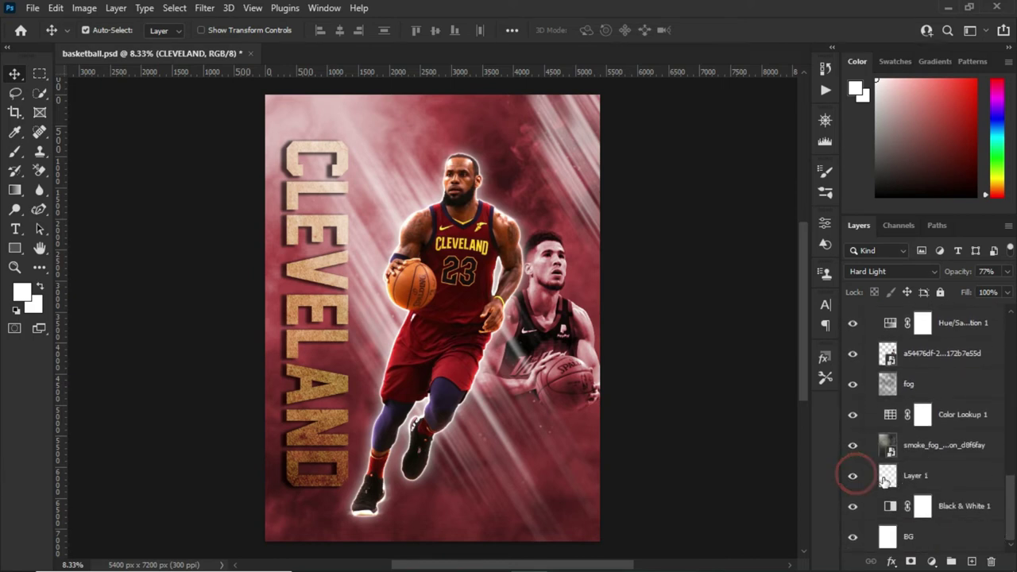
{"action": "left_click", "coordinate": [948, 449]}
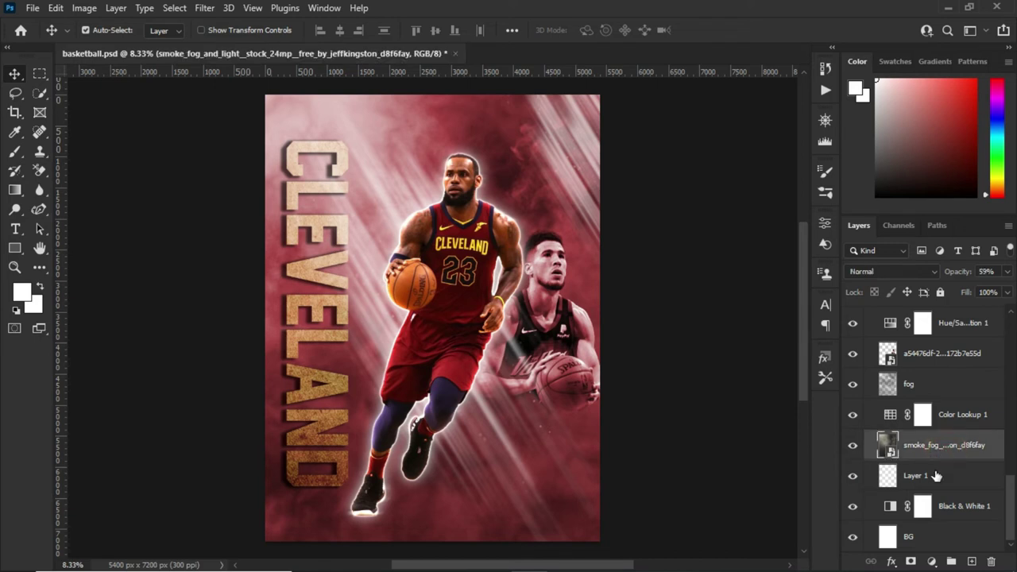
{"action": "left_click", "coordinate": [934, 477]}
{"action": "left_click", "coordinate": [948, 505]}
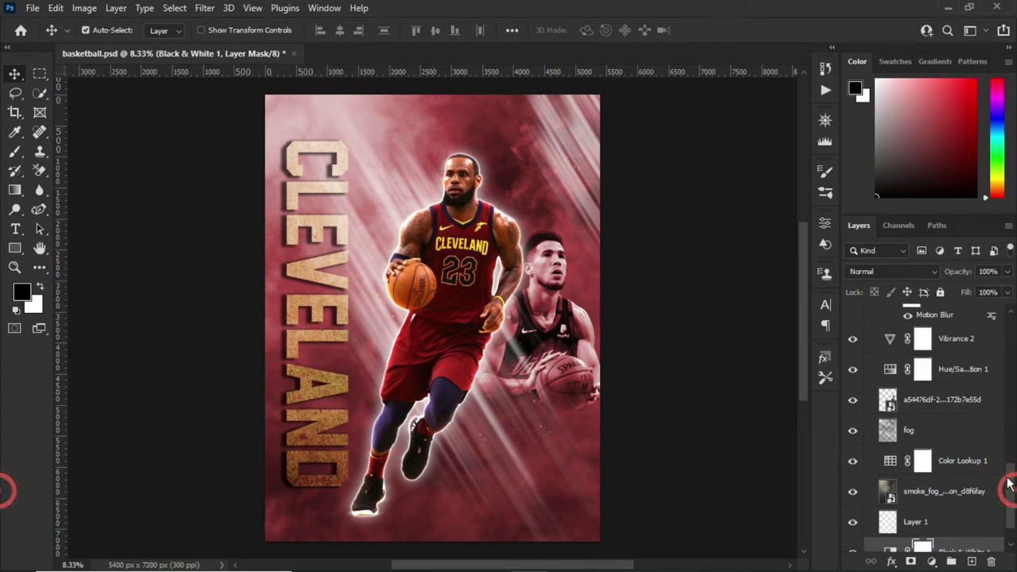
{"action": "scroll", "coordinate": [974, 480], "scroll_direction": "up", "scroll_amount": 2}
{"action": "left_click", "coordinate": [972, 472]}
{"action": "left_click", "coordinate": [958, 437]}
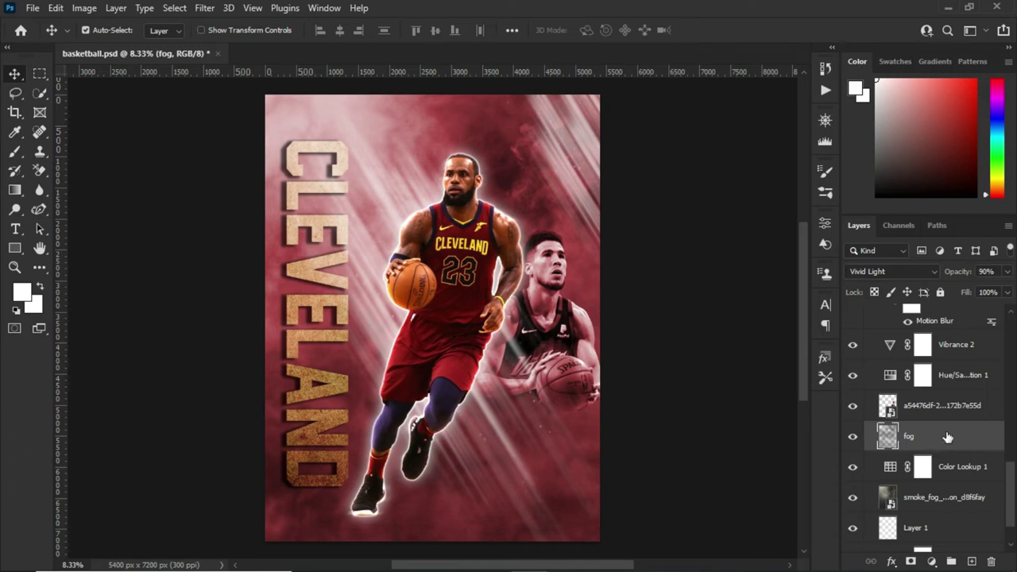
Step: Try the fog layer in Normal blending, then return it to Vivid Light
{"action": "left_click", "coordinate": [900, 272]}
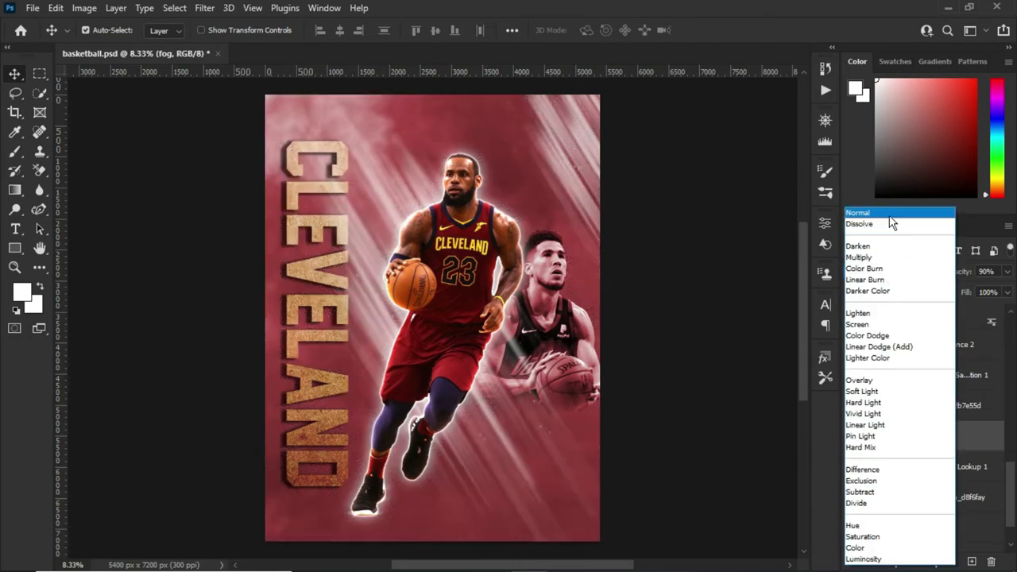
{"action": "left_click", "coordinate": [889, 213]}
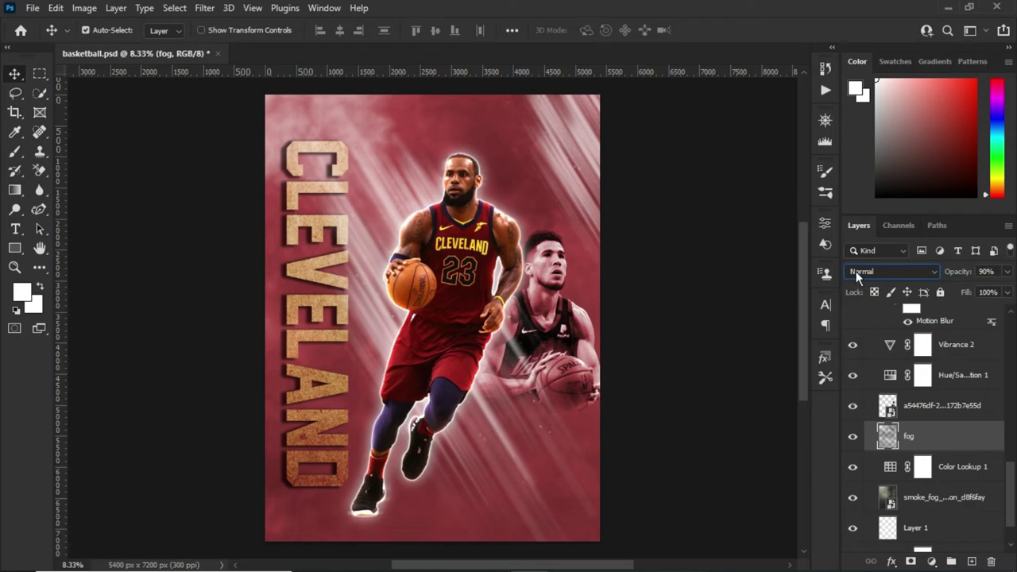
{"action": "left_click", "coordinate": [880, 266]}
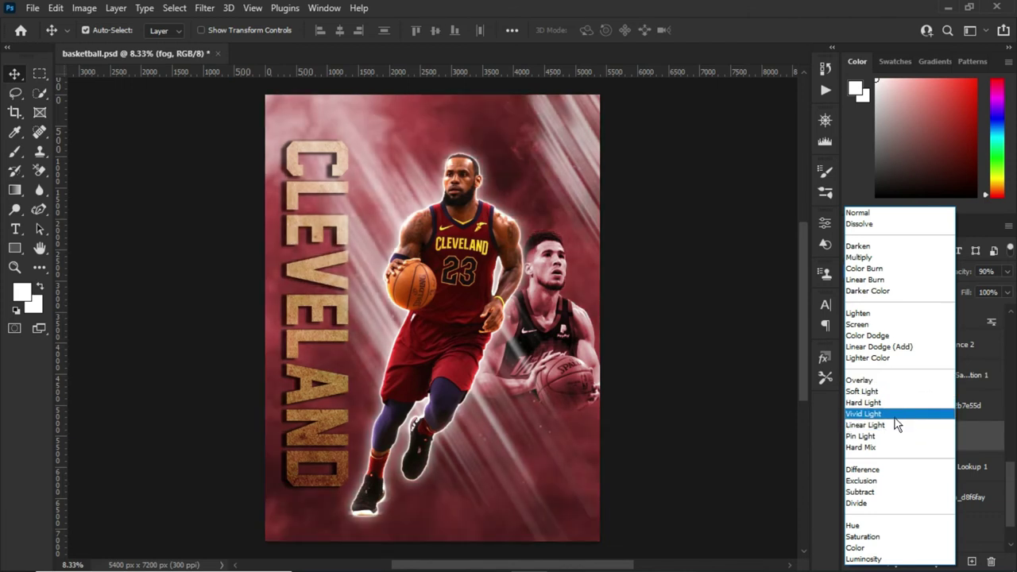
{"action": "left_click", "coordinate": [896, 414]}
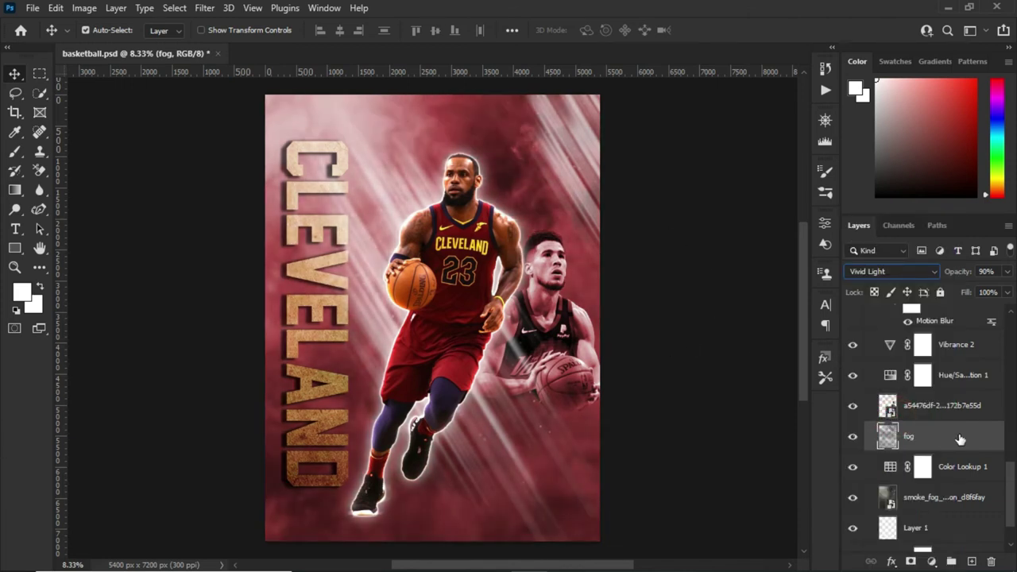
{"action": "left_click", "coordinate": [950, 406]}
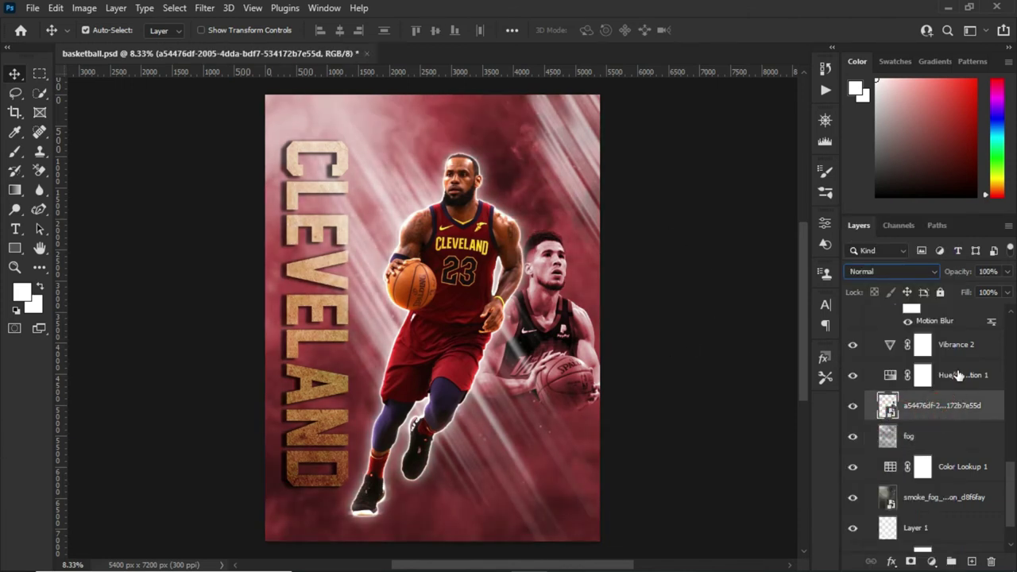
{"action": "scroll", "coordinate": [966, 378], "scroll_direction": "up", "scroll_amount": 5}
{"action": "left_click", "coordinate": [955, 407]}
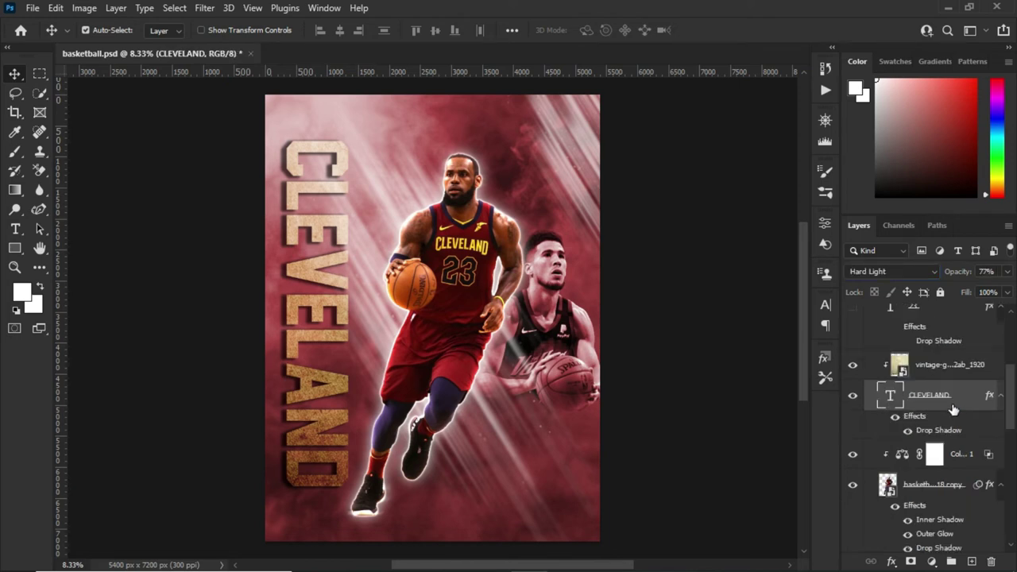
{"action": "left_click", "coordinate": [922, 273]}
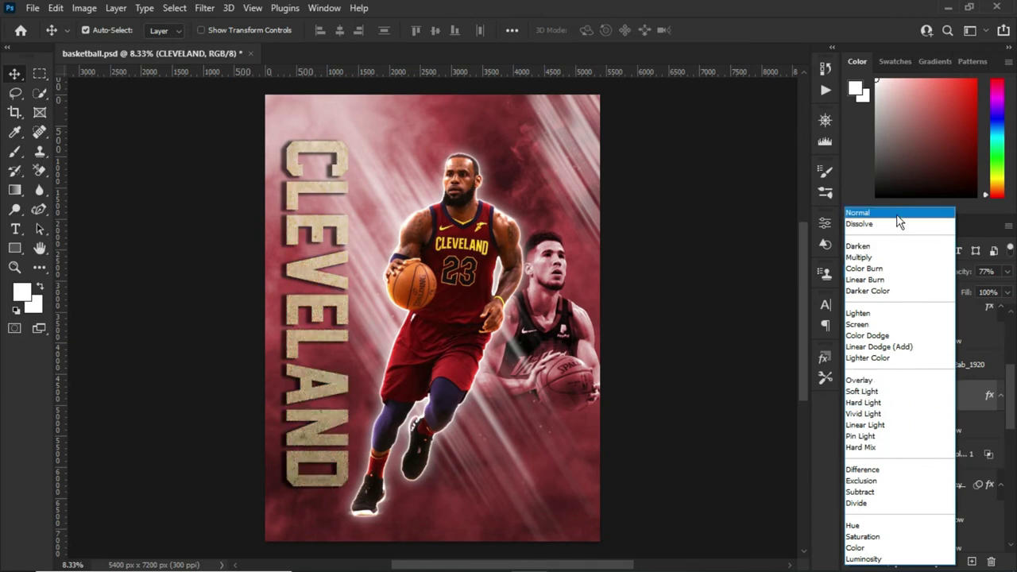
{"action": "left_click", "coordinate": [899, 221]}
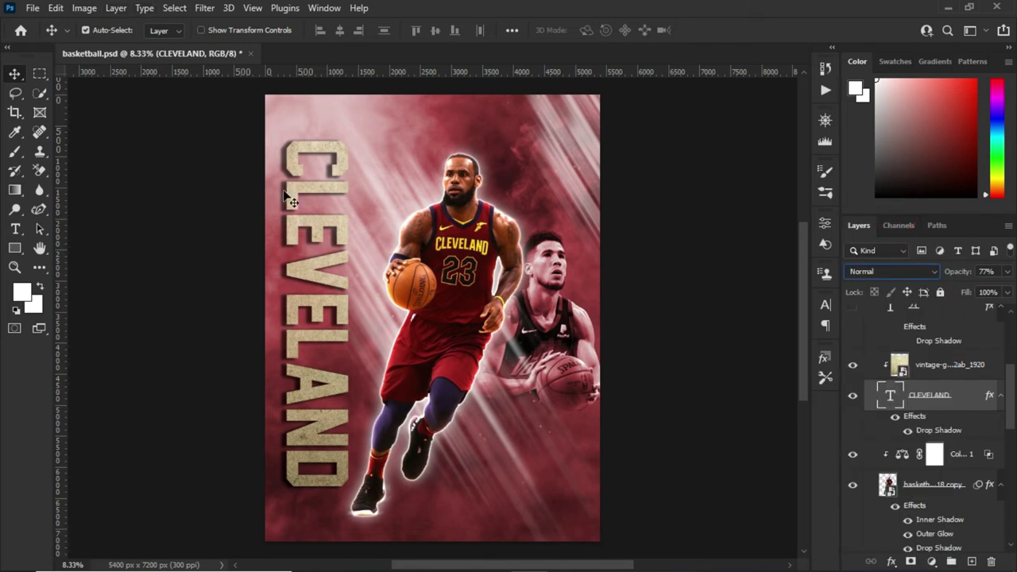
{"action": "left_click", "coordinate": [877, 272]}
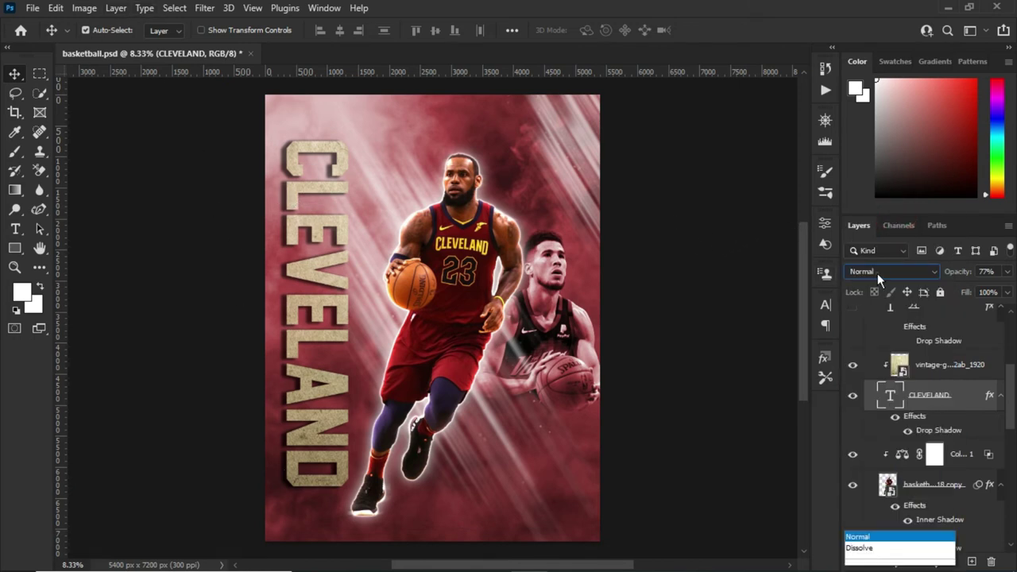
{"action": "left_click", "coordinate": [870, 407]}
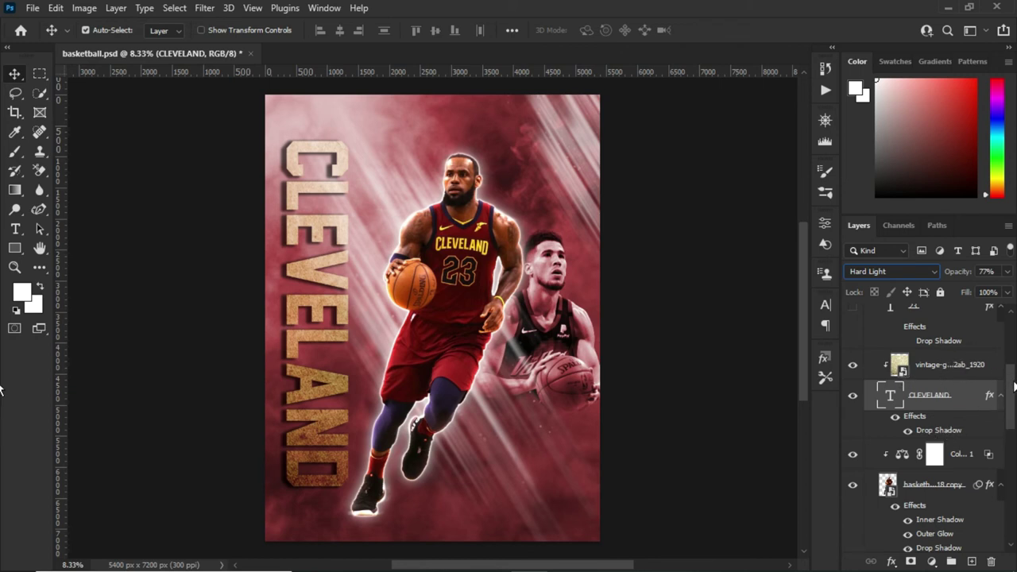
{"action": "scroll", "coordinate": [1001, 370], "scroll_direction": "up", "scroll_amount": 2}
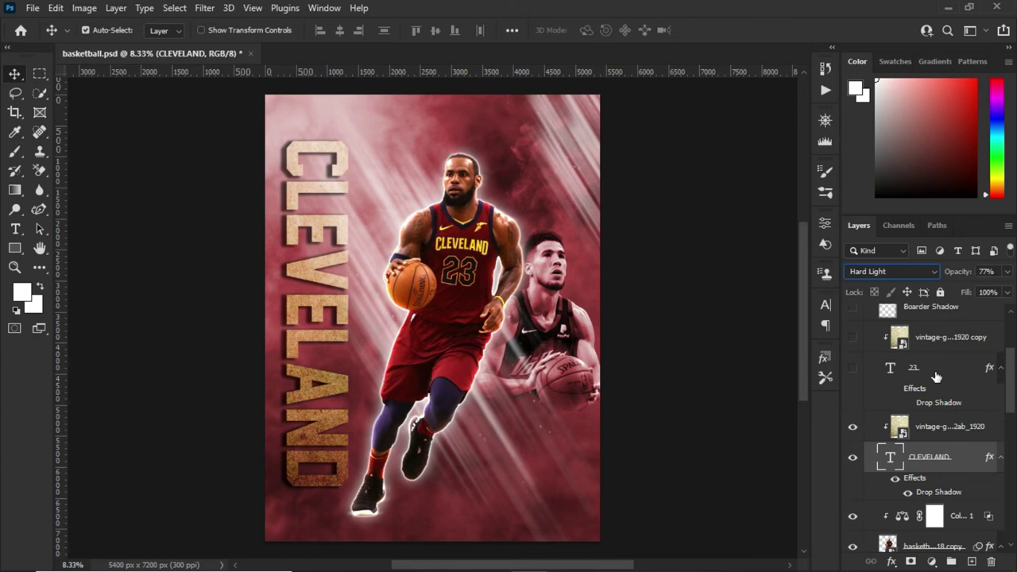
Step: Make the 23 layer visible with its Drop Shadow and show the clipped vintage copy texture
{"action": "left_click", "coordinate": [934, 370]}
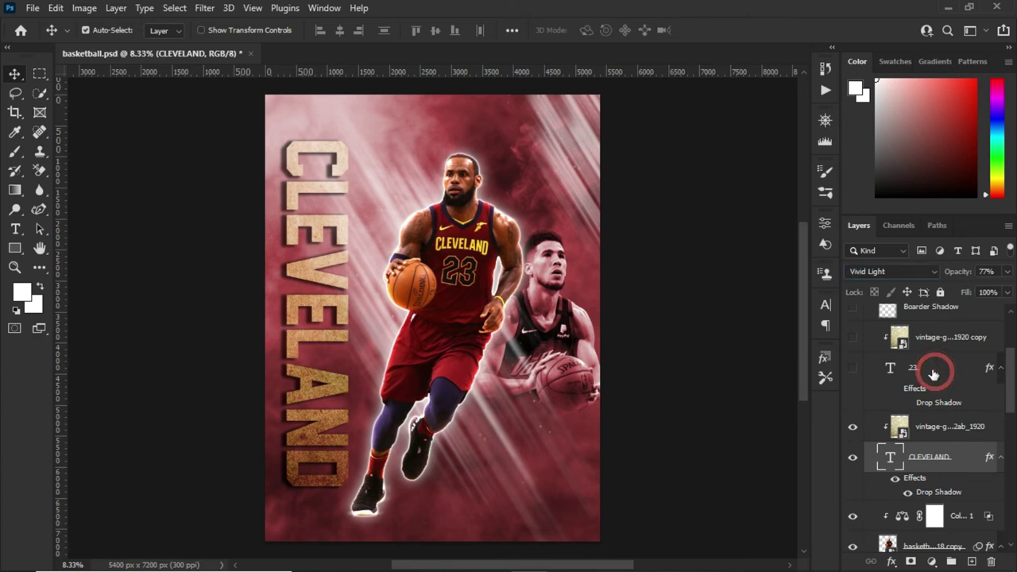
{"action": "left_click", "coordinate": [853, 368]}
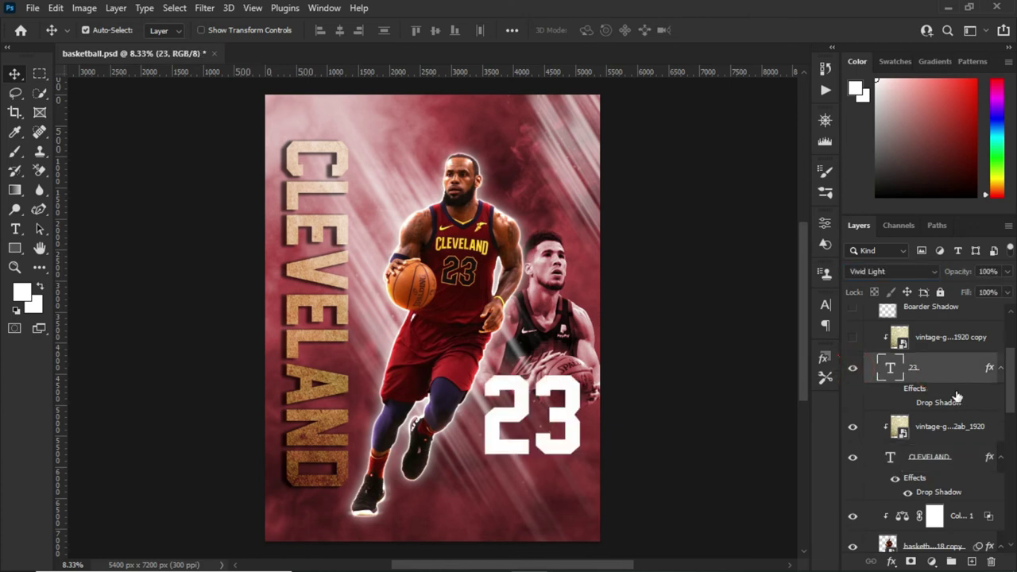
{"action": "left_click", "coordinate": [902, 395]}
{"action": "left_click", "coordinate": [910, 403]}
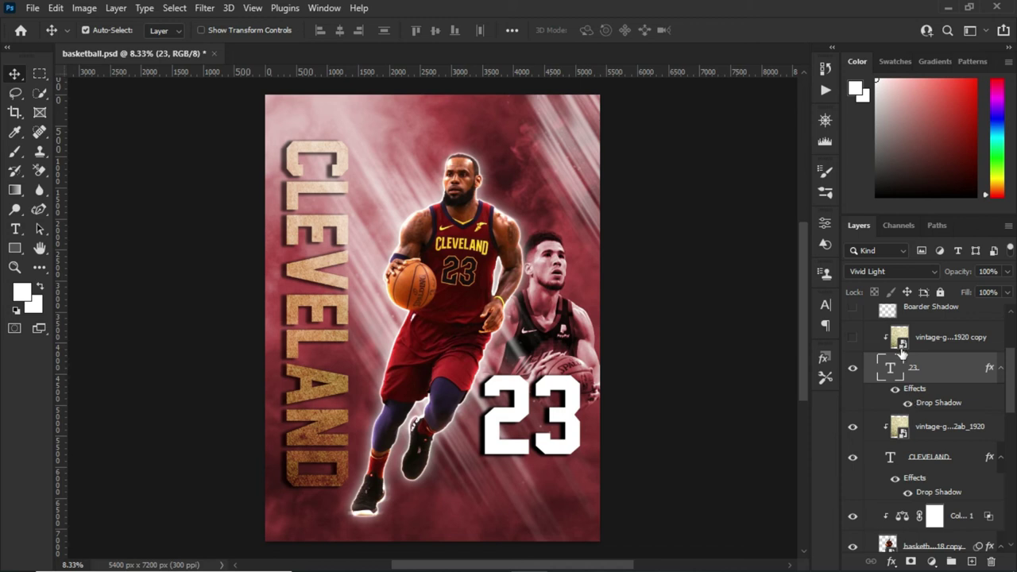
{"action": "left_click", "coordinate": [854, 341]}
{"action": "left_click", "coordinate": [954, 342]}
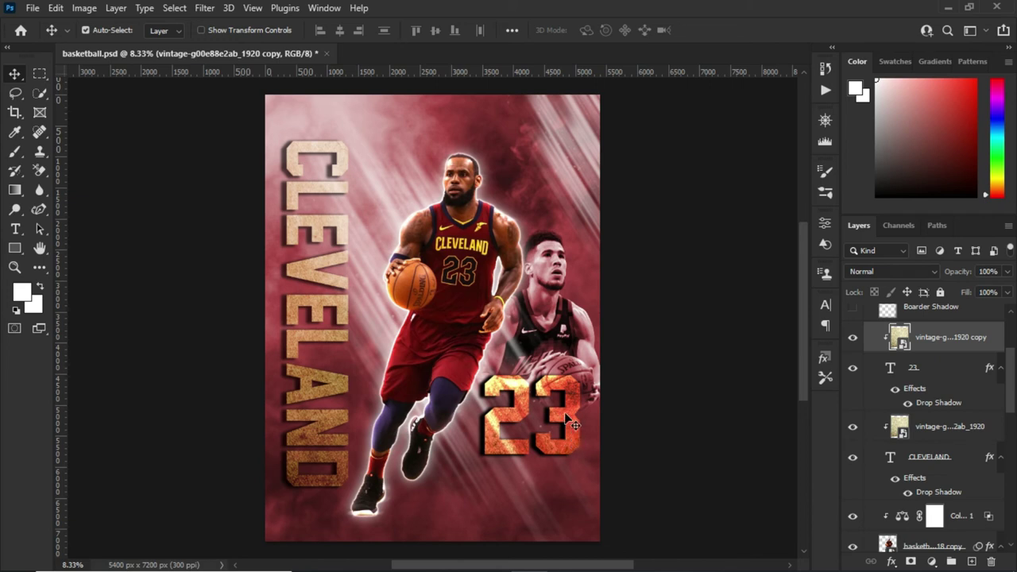
Step: Set the 23 text layer to Vivid Light and turn on the Boarder Shadow vignette
{"action": "key", "text": "shift+alt+v"}
{"action": "left_click", "coordinate": [938, 367]}
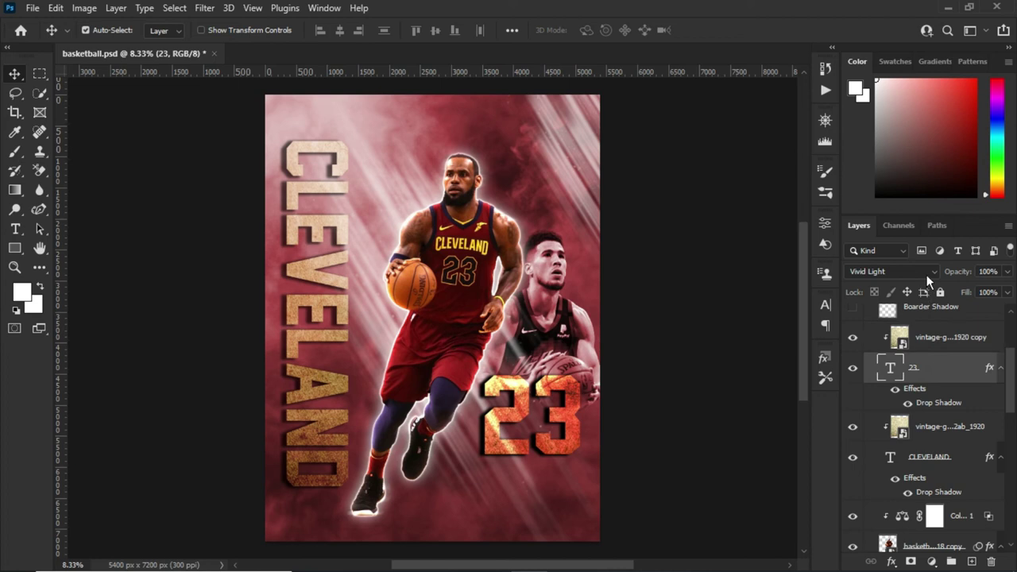
{"action": "left_click", "coordinate": [920, 273]}
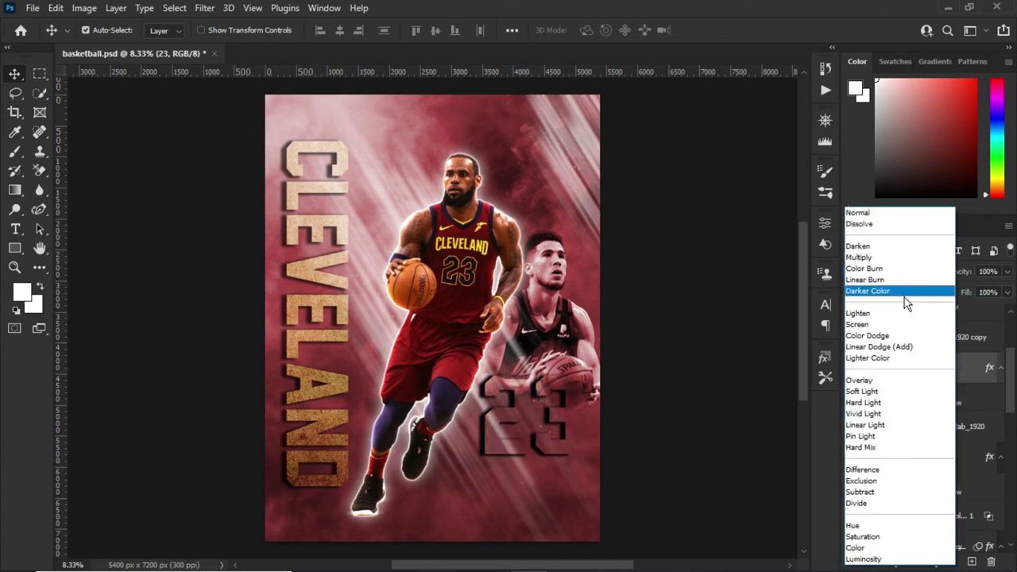
{"action": "left_click", "coordinate": [883, 413]}
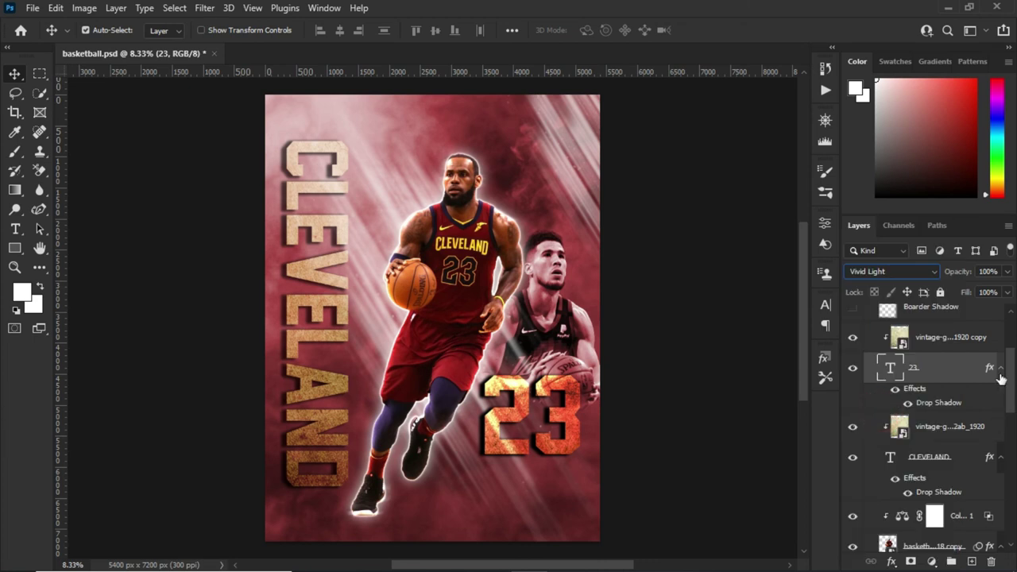
{"action": "scroll", "coordinate": [870, 341], "scroll_direction": "up", "scroll_amount": 2}
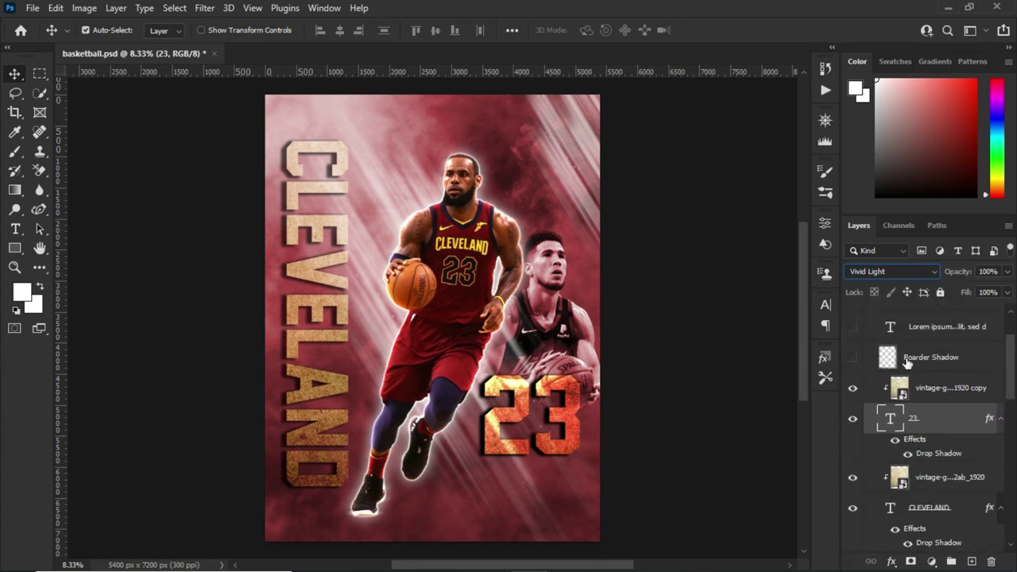
{"action": "left_click", "coordinate": [853, 358]}
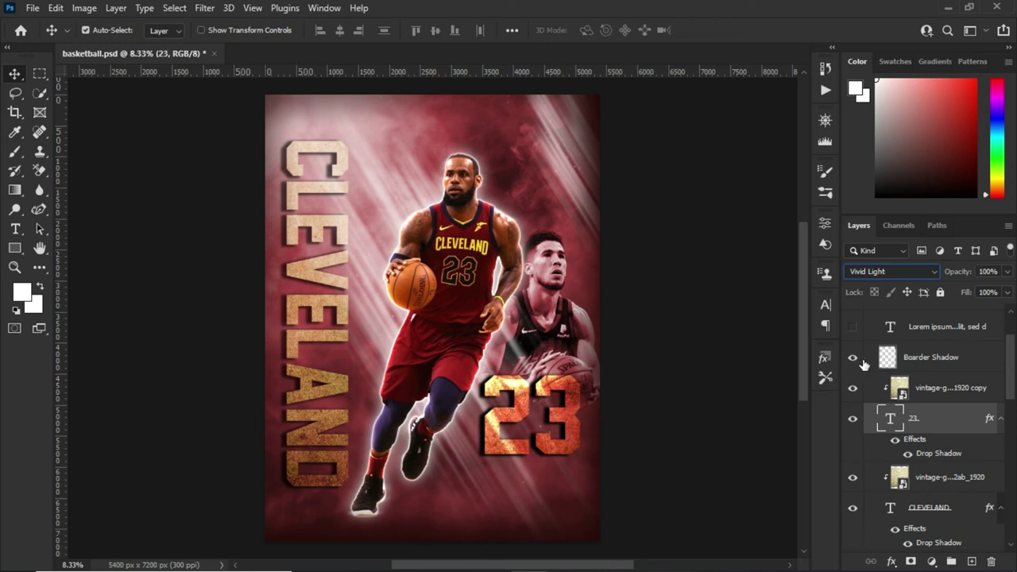
Step: Hide the Boarder Shadow vignette and add a new empty layer above it
{"action": "left_click", "coordinate": [912, 357]}
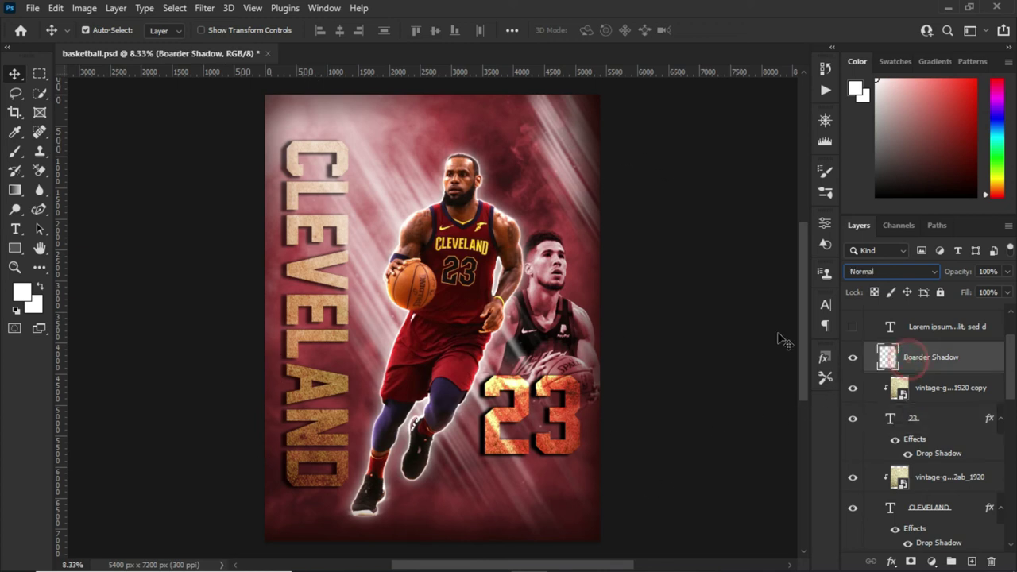
{"action": "left_click", "coordinate": [850, 361]}
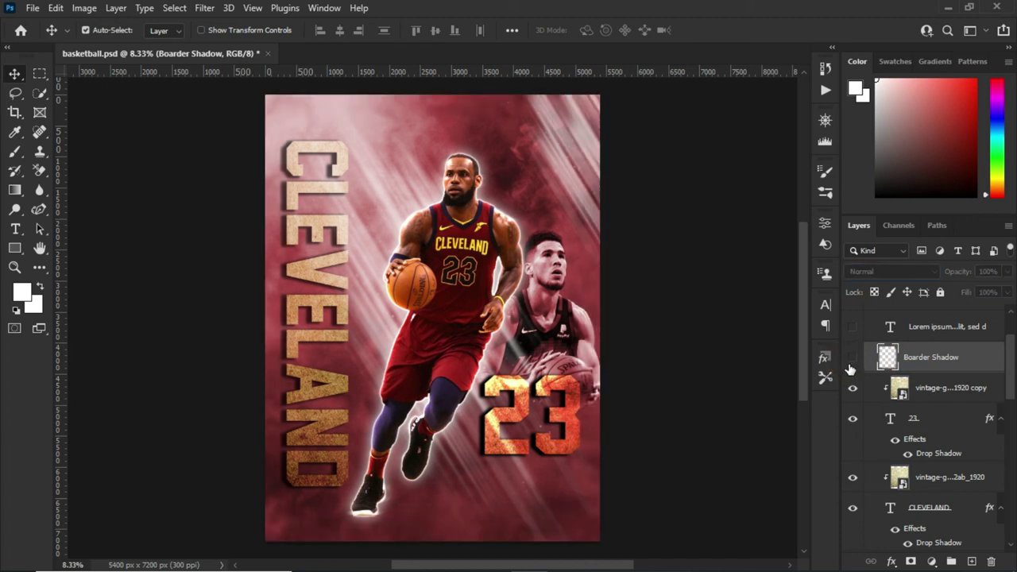
{"action": "left_click", "coordinate": [971, 562]}
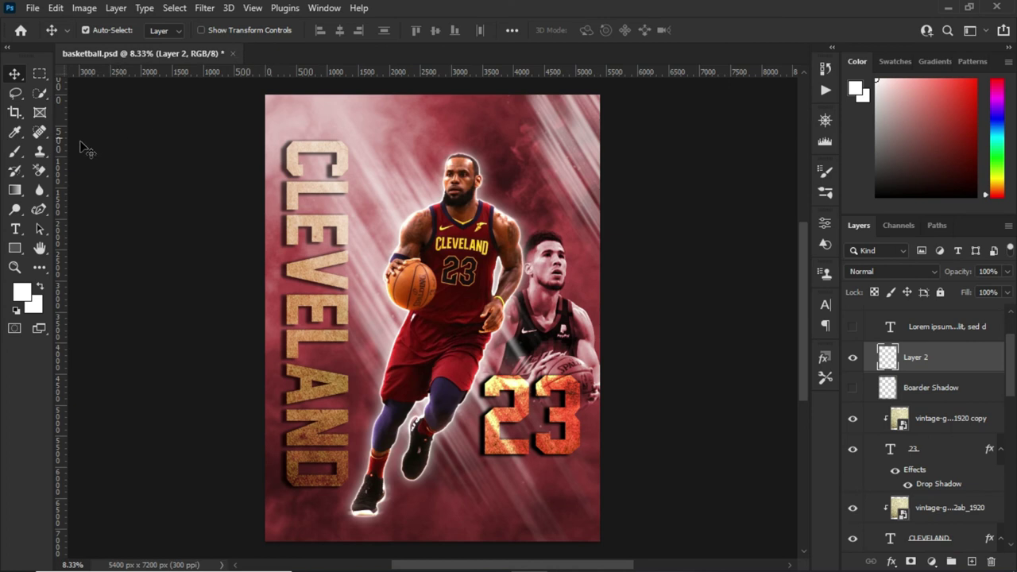
Step: Draw trial Foreground to Transparent gradients on the left and right edges, then delete that layer
{"action": "left_click", "coordinate": [16, 191]}
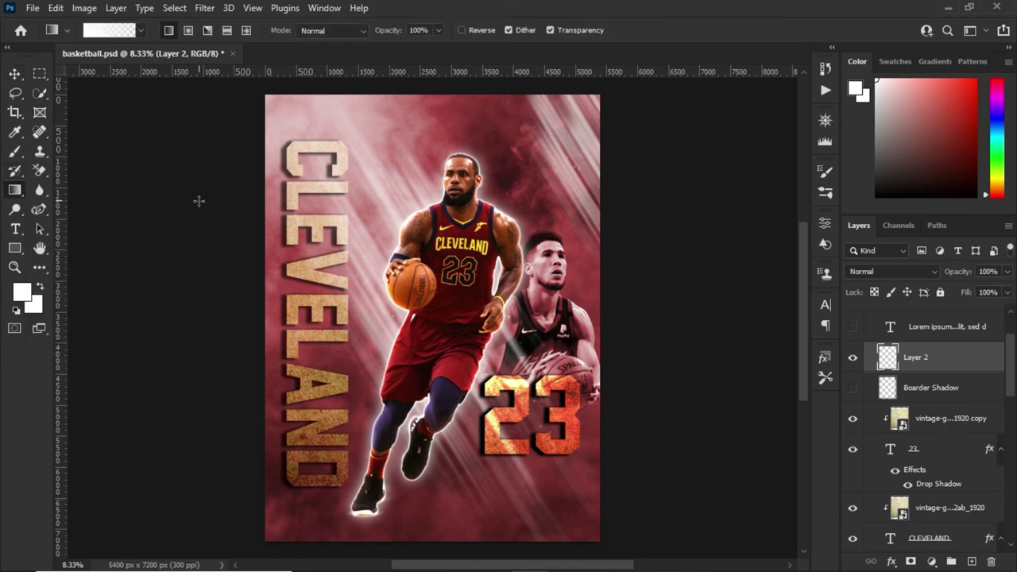
{"action": "left_click", "coordinate": [126, 32]}
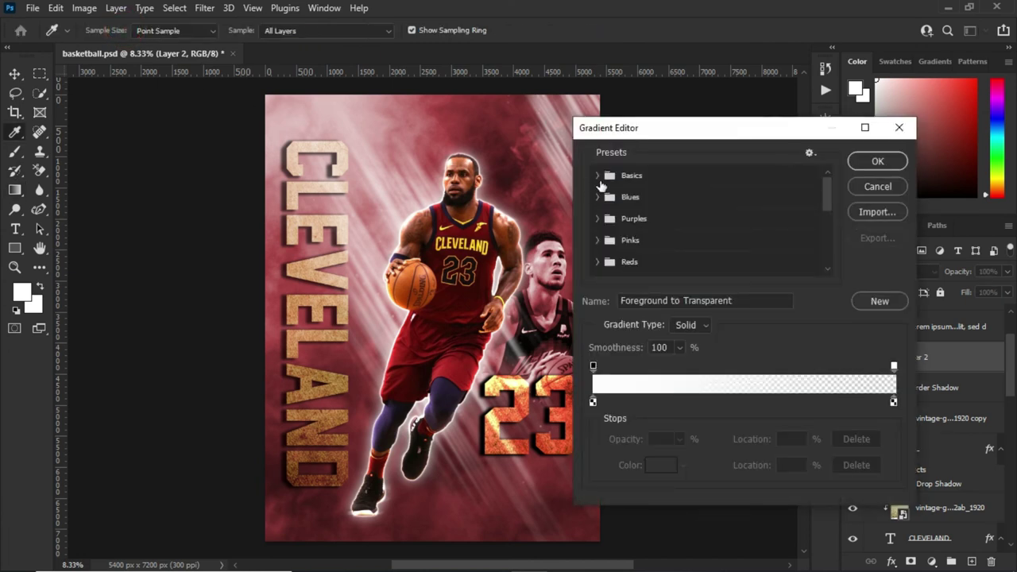
{"action": "left_click", "coordinate": [596, 177]}
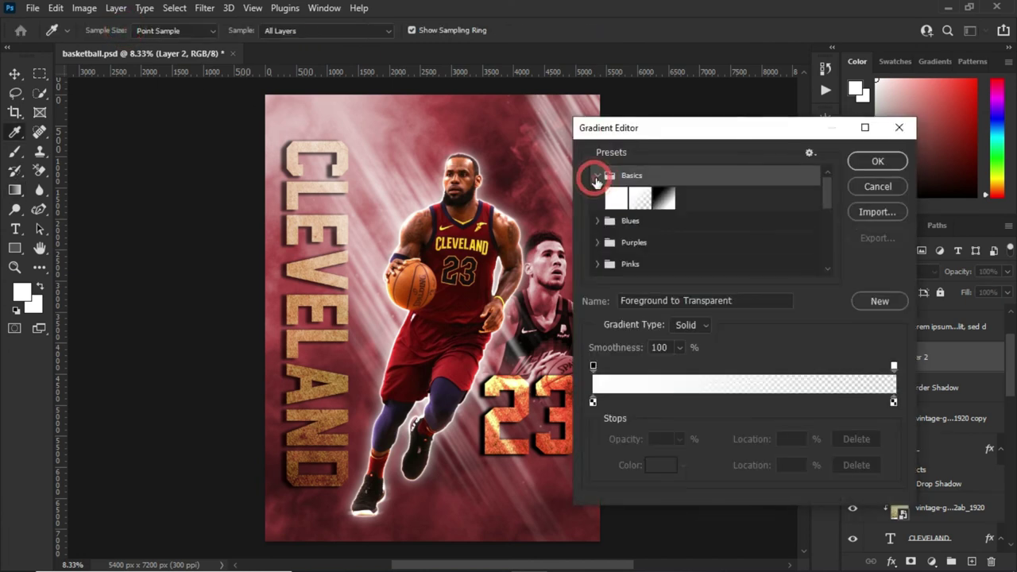
{"action": "left_click", "coordinate": [640, 198]}
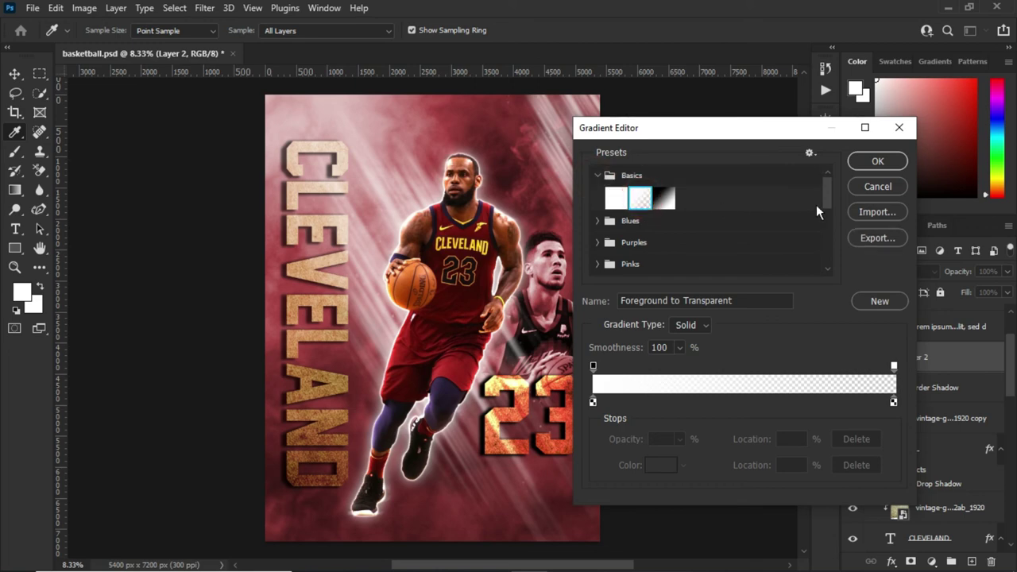
{"action": "left_click", "coordinate": [870, 164]}
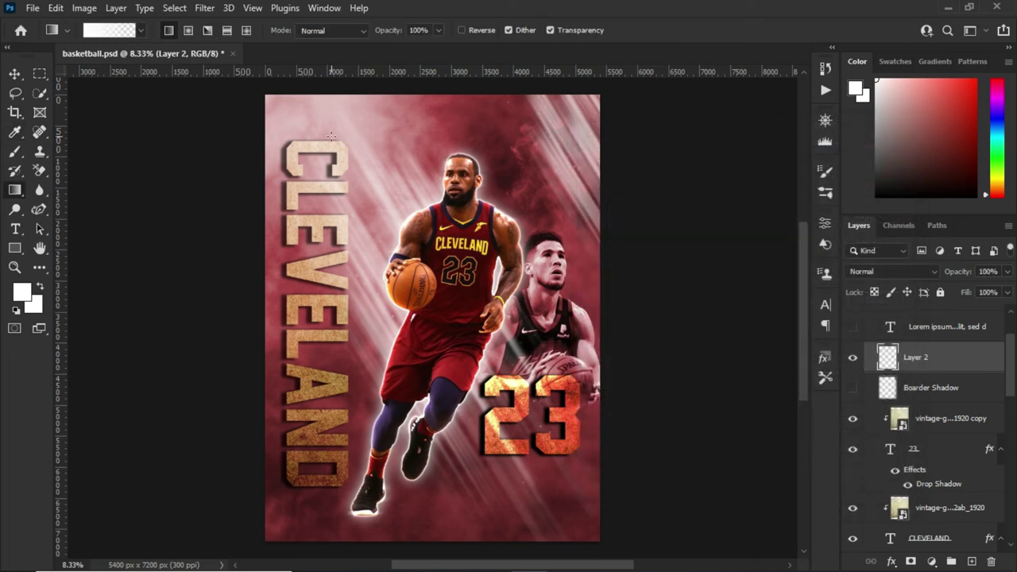
{"action": "left_click_drag", "start_coordinate": [228, 282], "coordinate": [298, 287]}
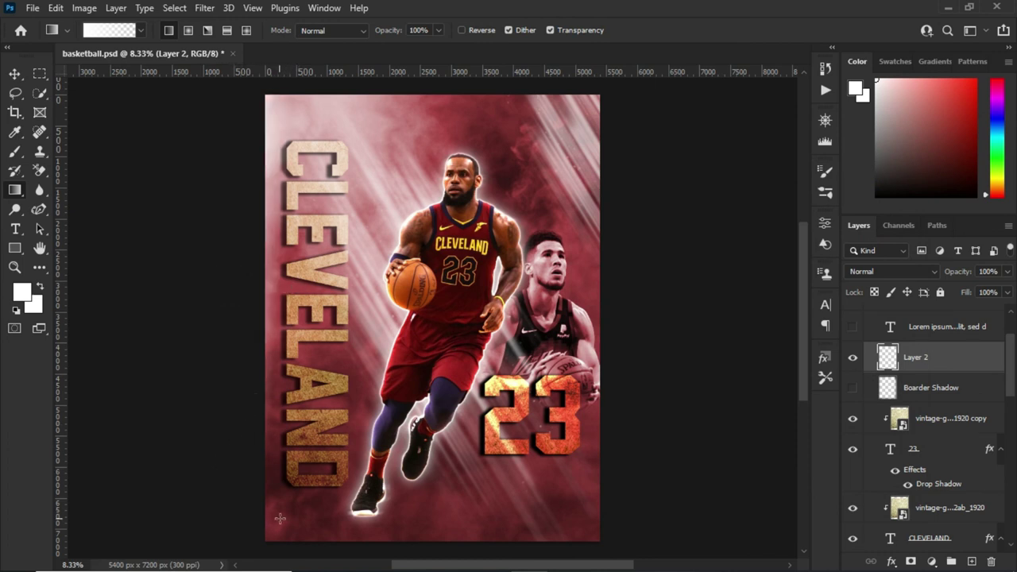
{"action": "left_click_drag", "start_coordinate": [249, 511], "coordinate": [329, 516]}
{"action": "left_click_drag", "start_coordinate": [610, 488], "coordinate": [567, 494]}
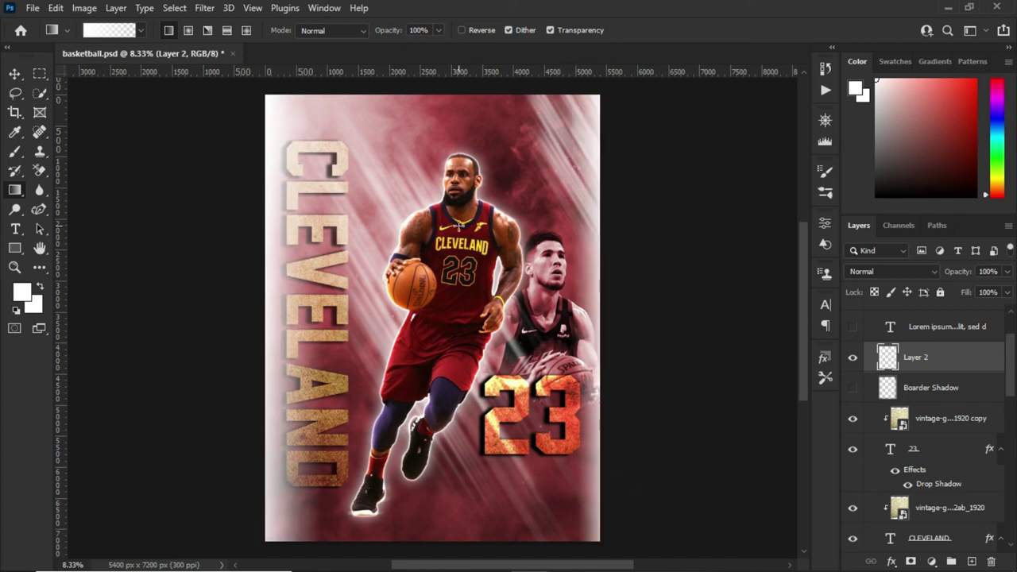
{"action": "left_click", "coordinate": [991, 562]}
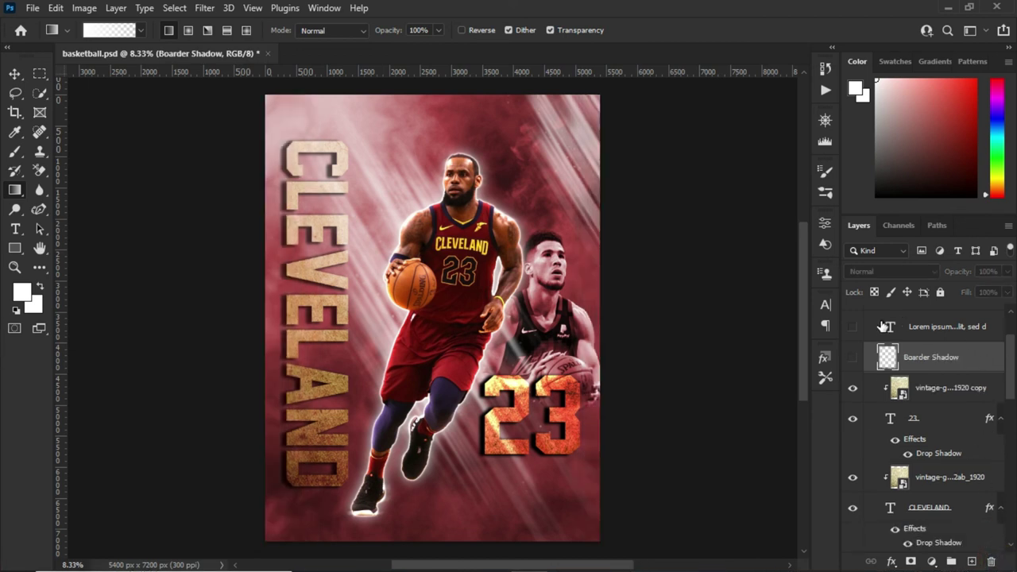
Step: Make the Lorem ipsum body text and the BASKET BALL title layers visible
{"action": "left_click", "coordinate": [918, 338]}
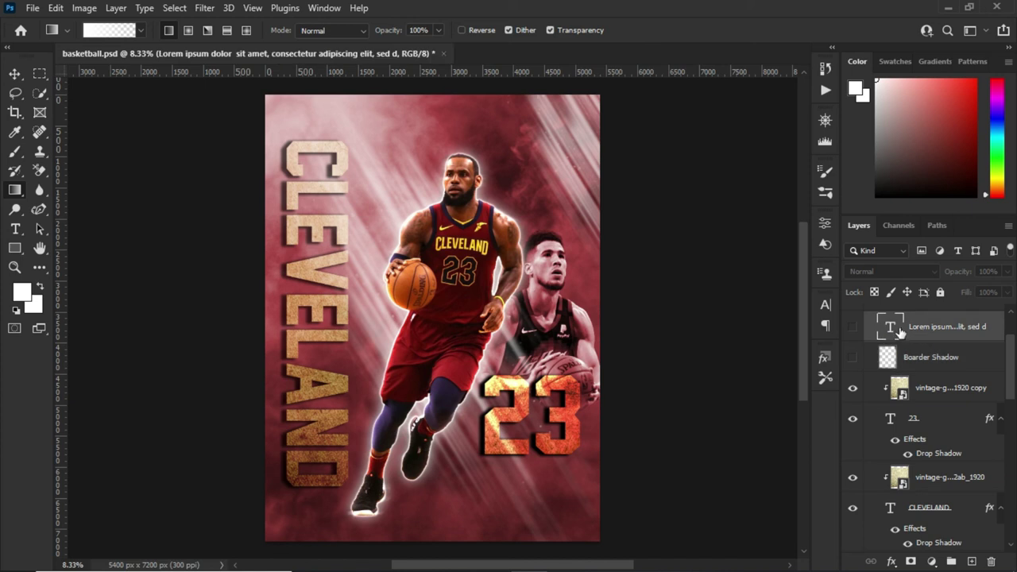
{"action": "left_click", "coordinate": [853, 327]}
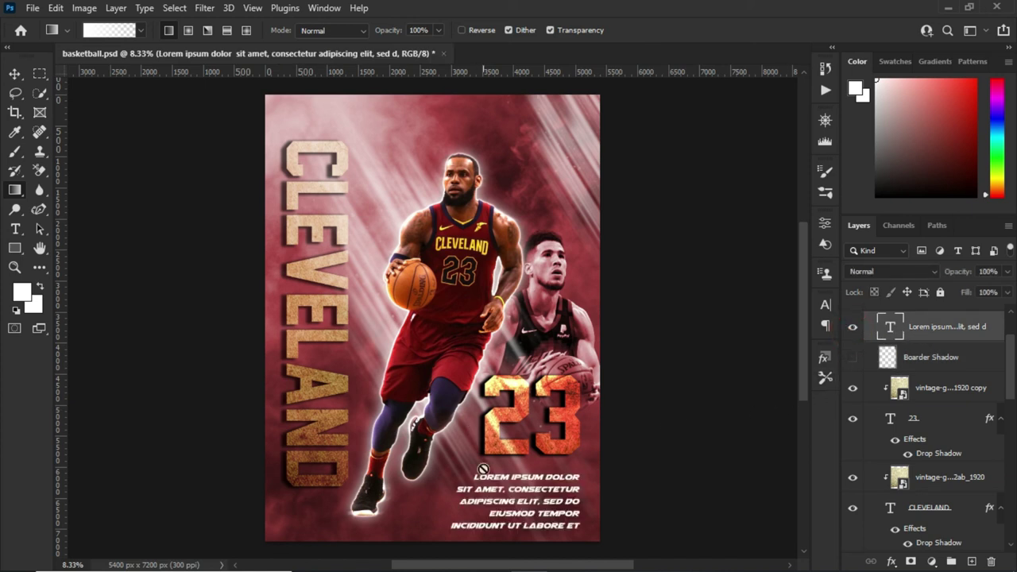
{"action": "left_click", "coordinate": [15, 74]}
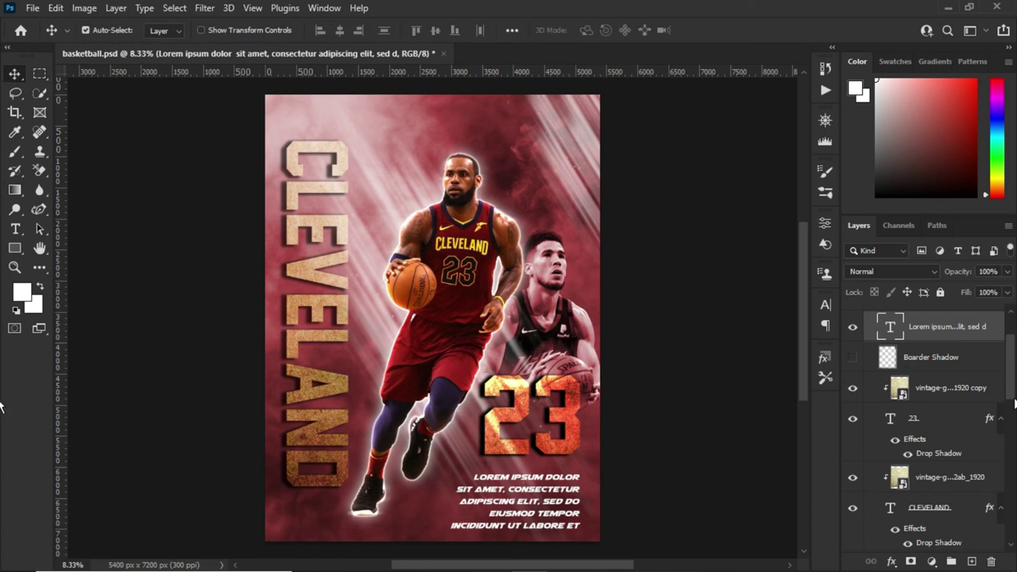
{"action": "scroll", "coordinate": [1010, 371], "scroll_direction": "up", "scroll_amount": 1}
{"action": "scroll", "coordinate": [1011, 371], "scroll_direction": "up", "scroll_amount": 2}
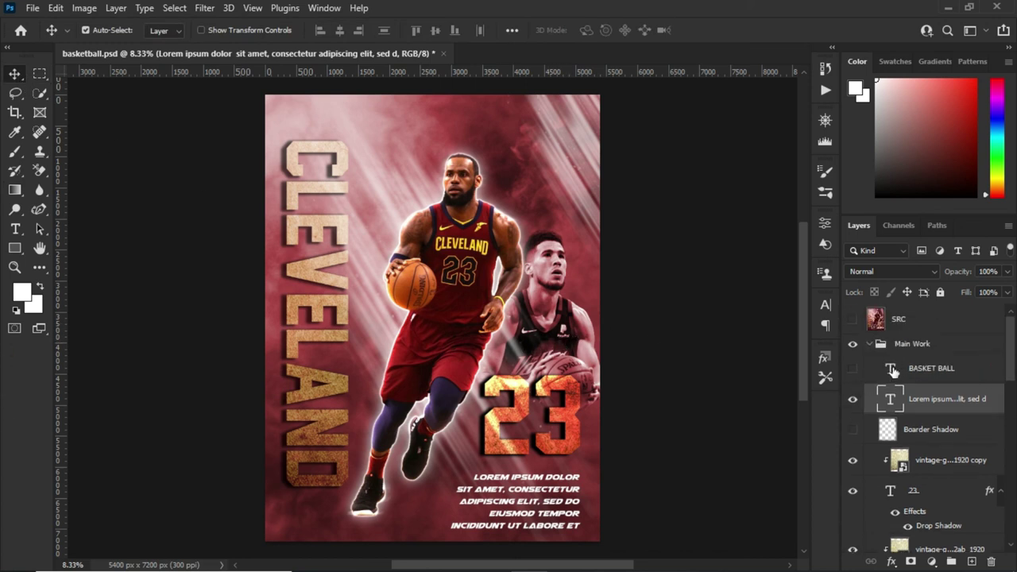
{"action": "left_click", "coordinate": [854, 370]}
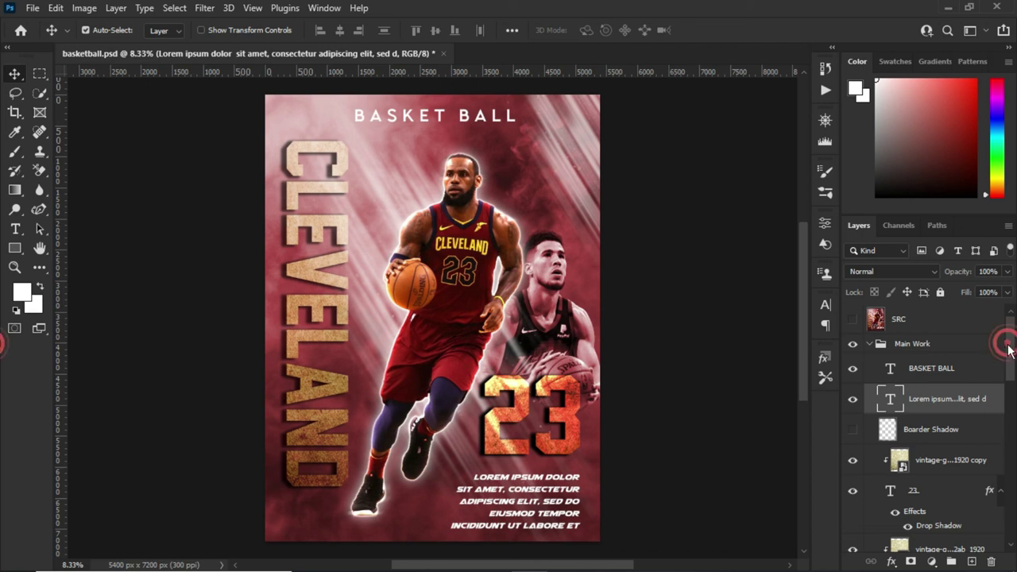
{"action": "left_click_drag", "start_coordinate": [1009, 350], "coordinate": [1011, 504]}
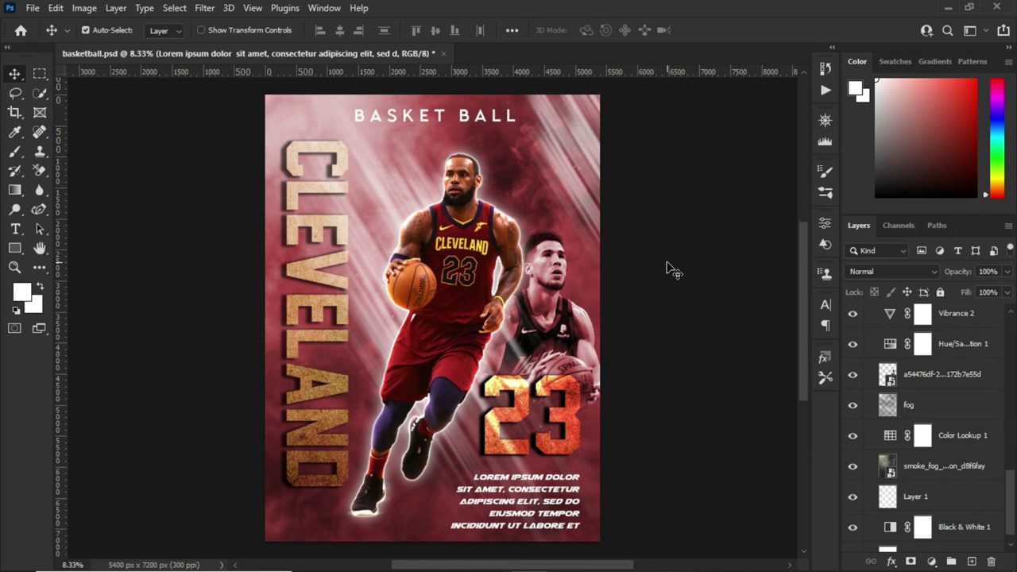
{"action": "left_click_drag", "start_coordinate": [1012, 518], "coordinate": [1012, 349]}
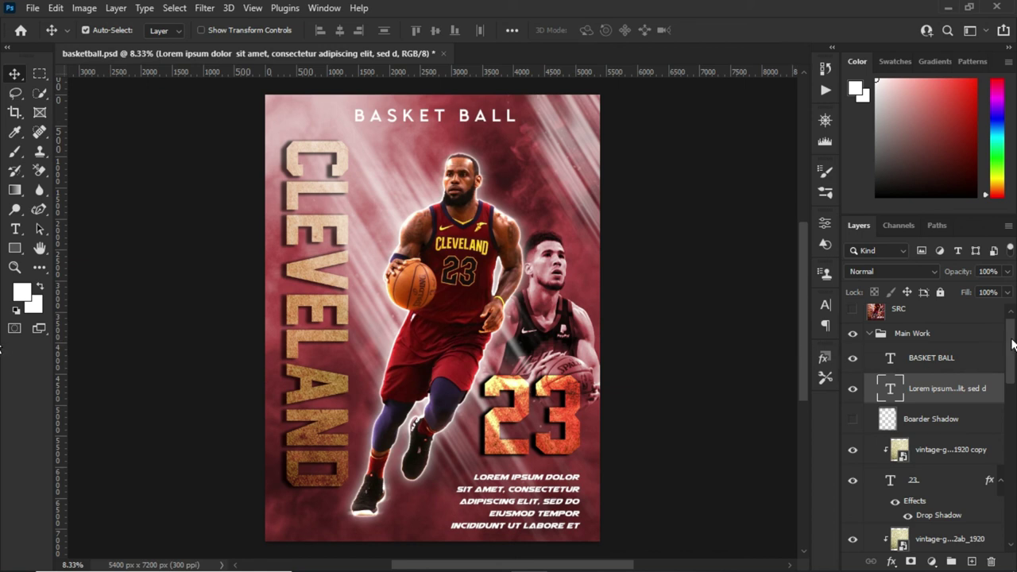
{"action": "left_click_drag", "start_coordinate": [1012, 344], "coordinate": [1010, 336]}
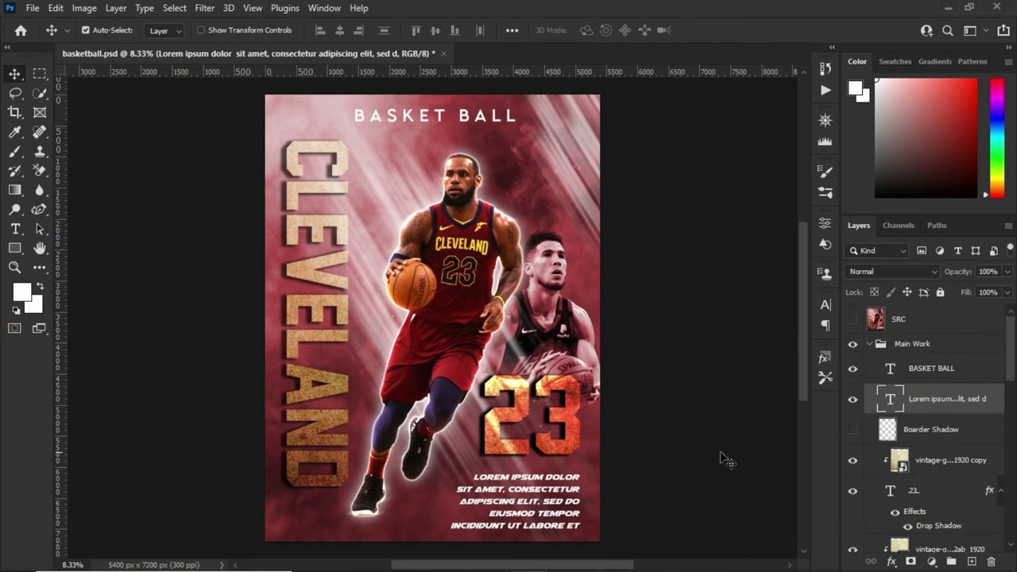